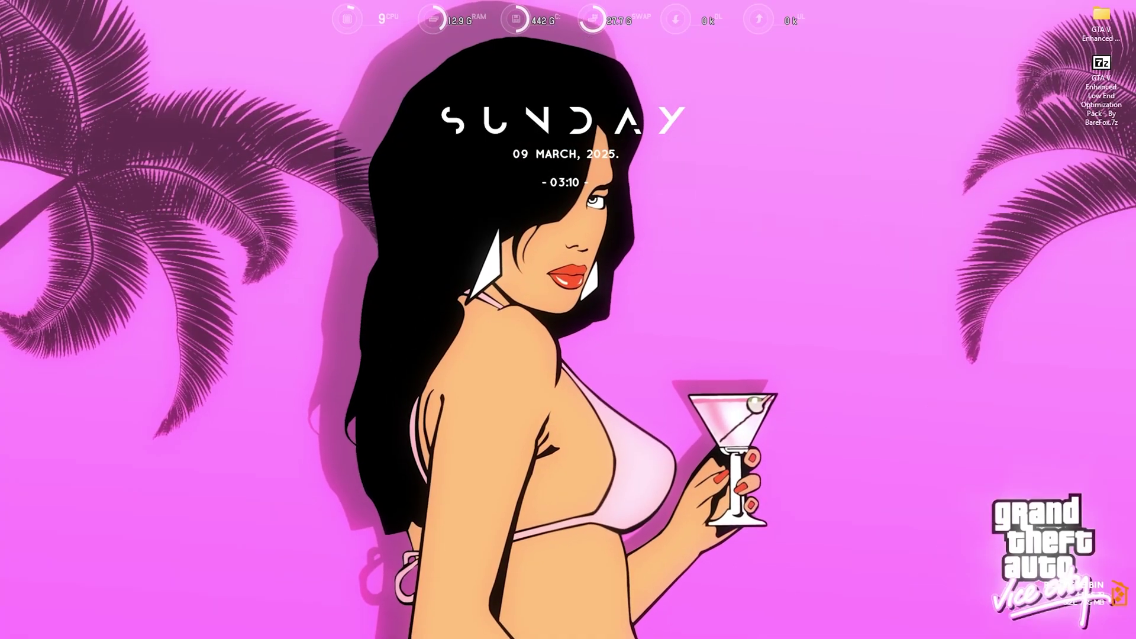
Open Windows Settings and review the Game Bar and Game Mode pages in the Gaming section.
key("super")
type("se")
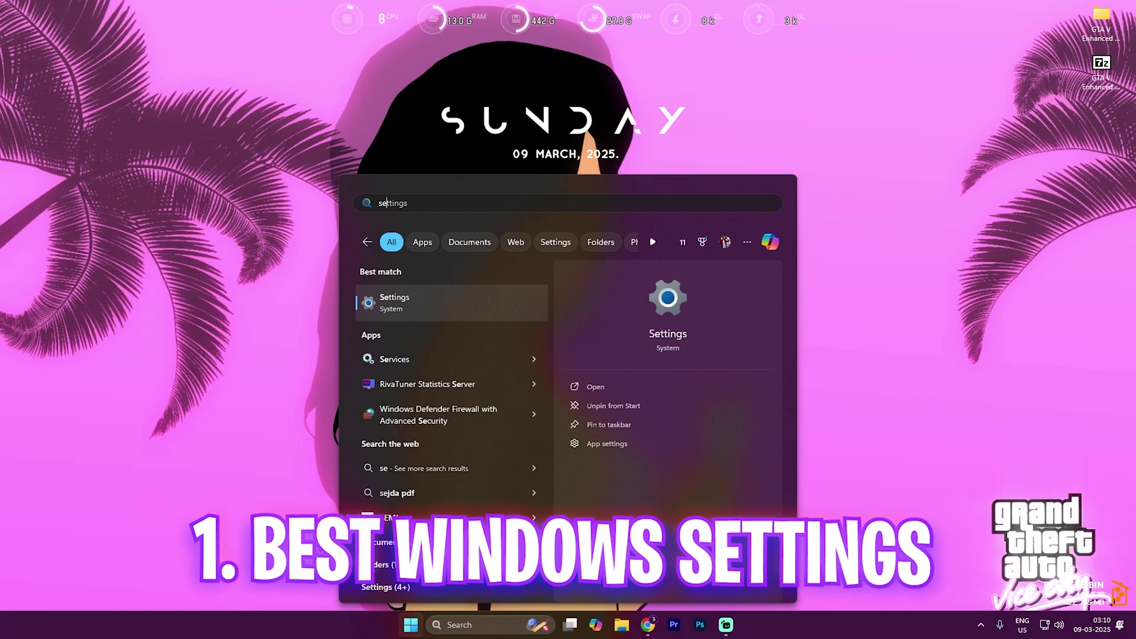
key("Return")
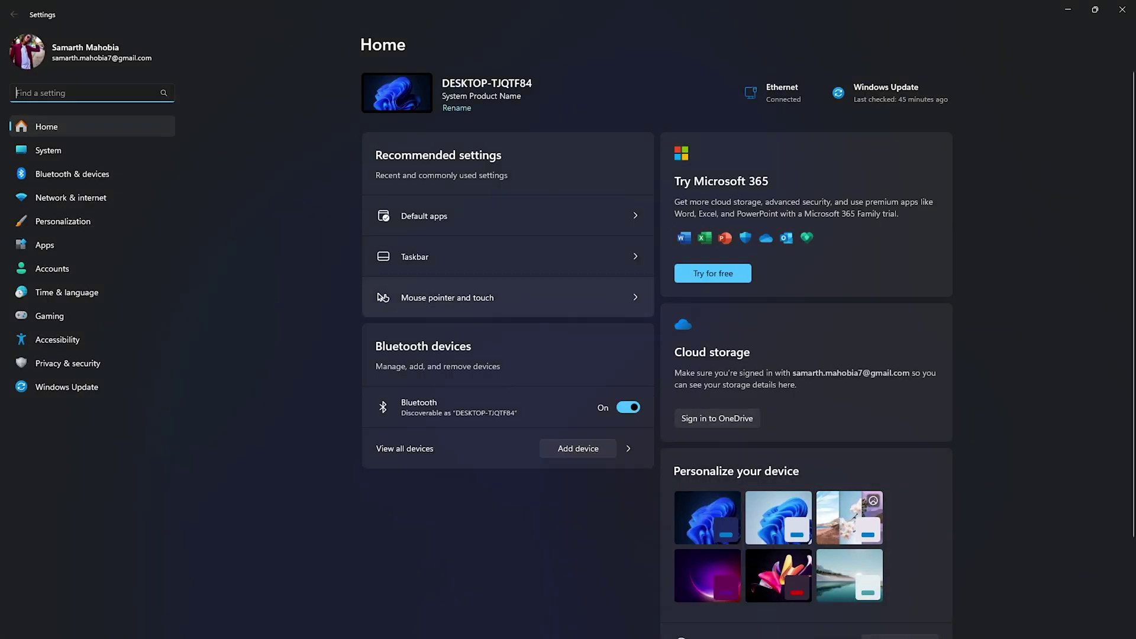
left_click(59, 316)
left_click(474, 89)
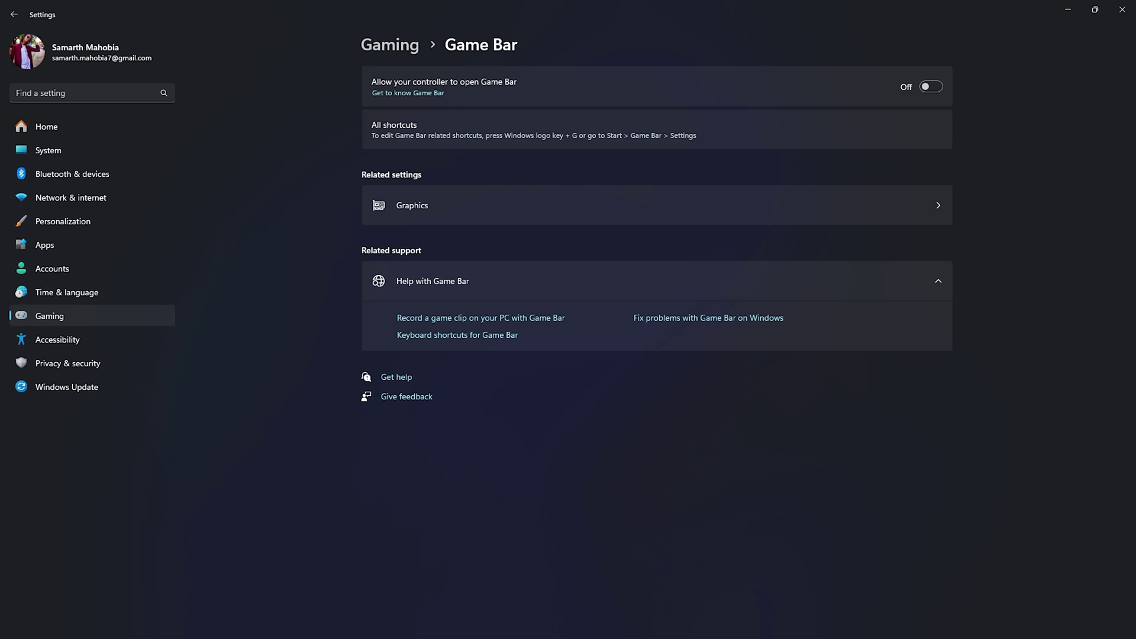
left_click(390, 45)
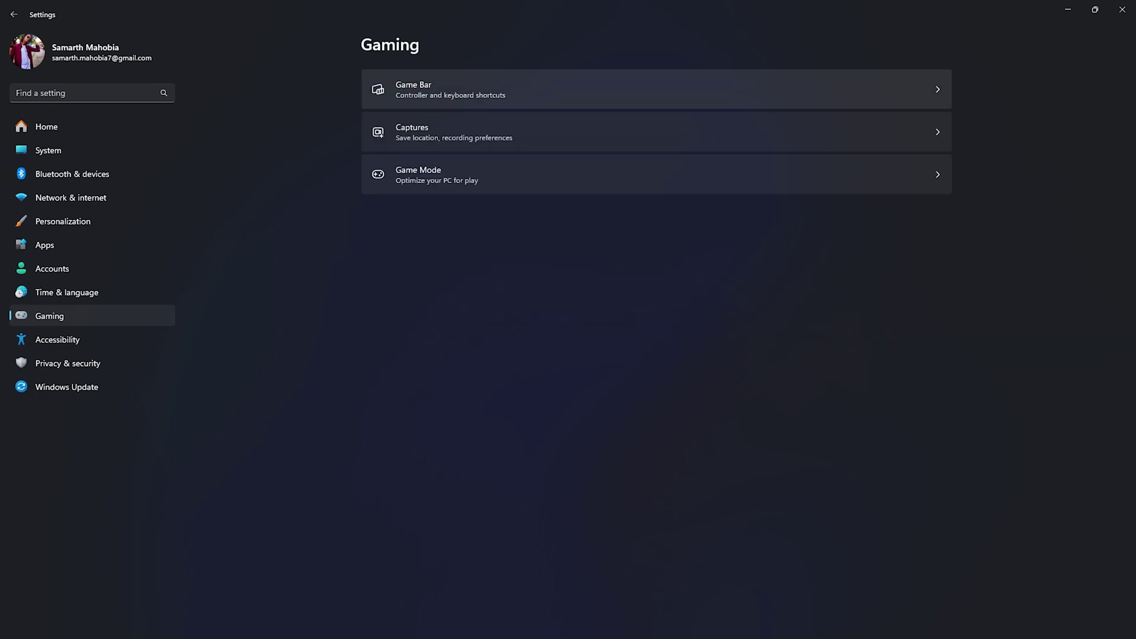
left_click(437, 174)
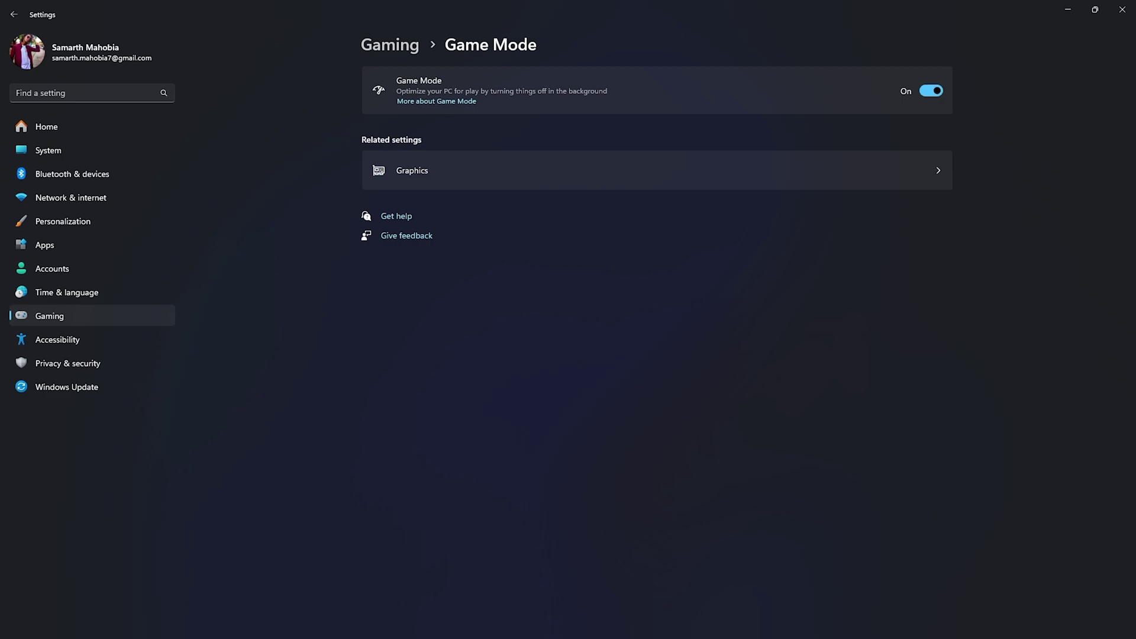
Add GTA5_Enhanced.exe as a desktop app to the custom graphics settings for applications.
left_click(651, 171)
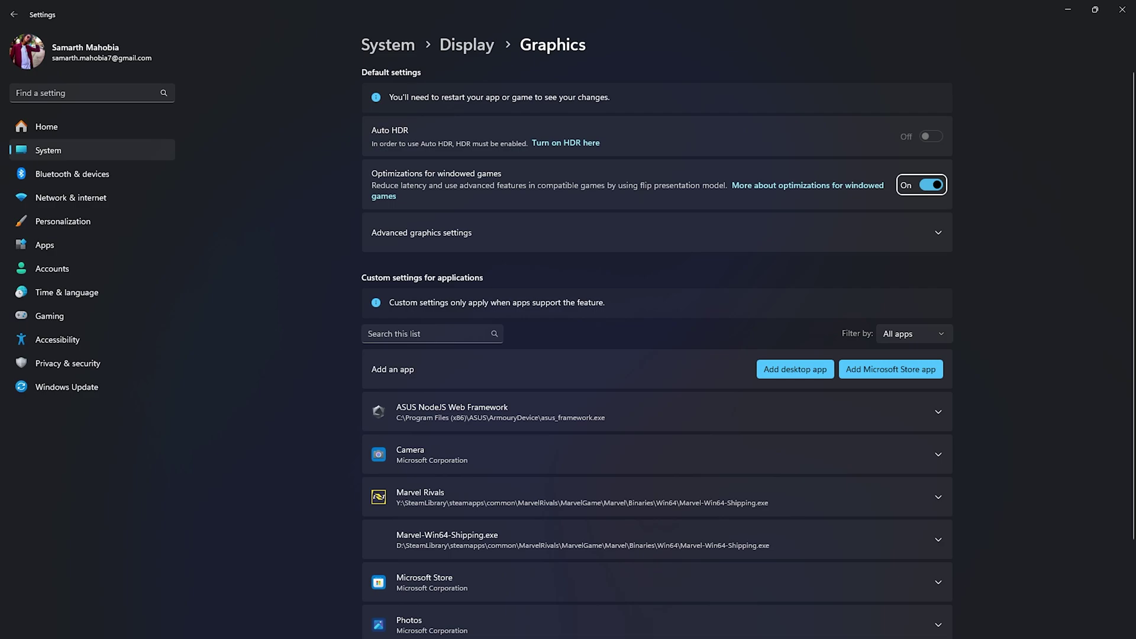
scroll(657, 349, "down", 3)
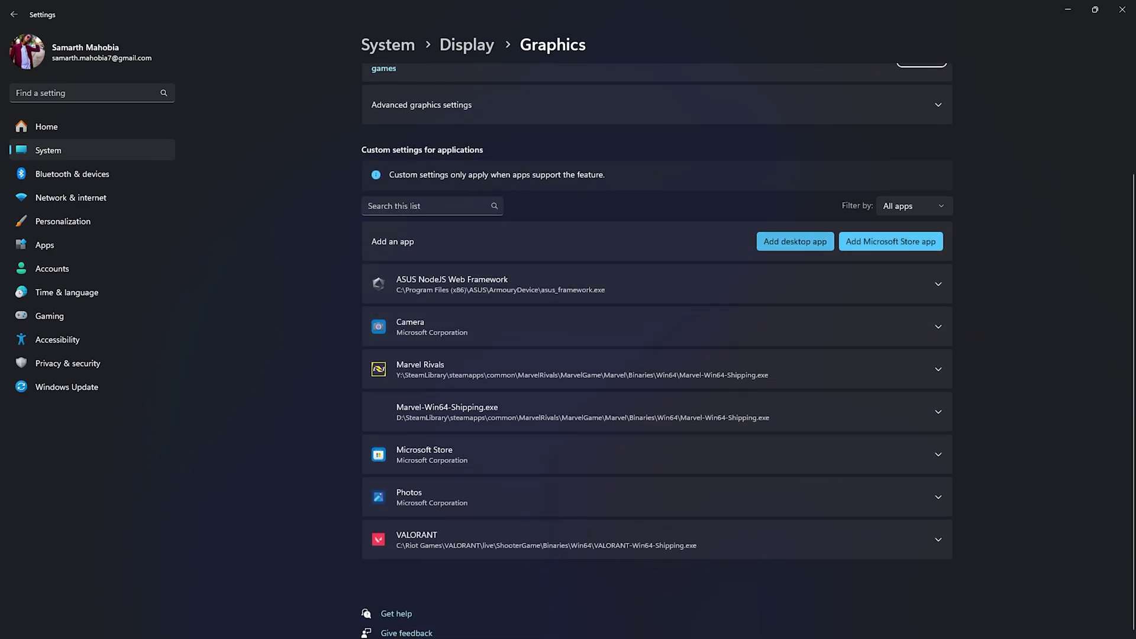
left_click(796, 242)
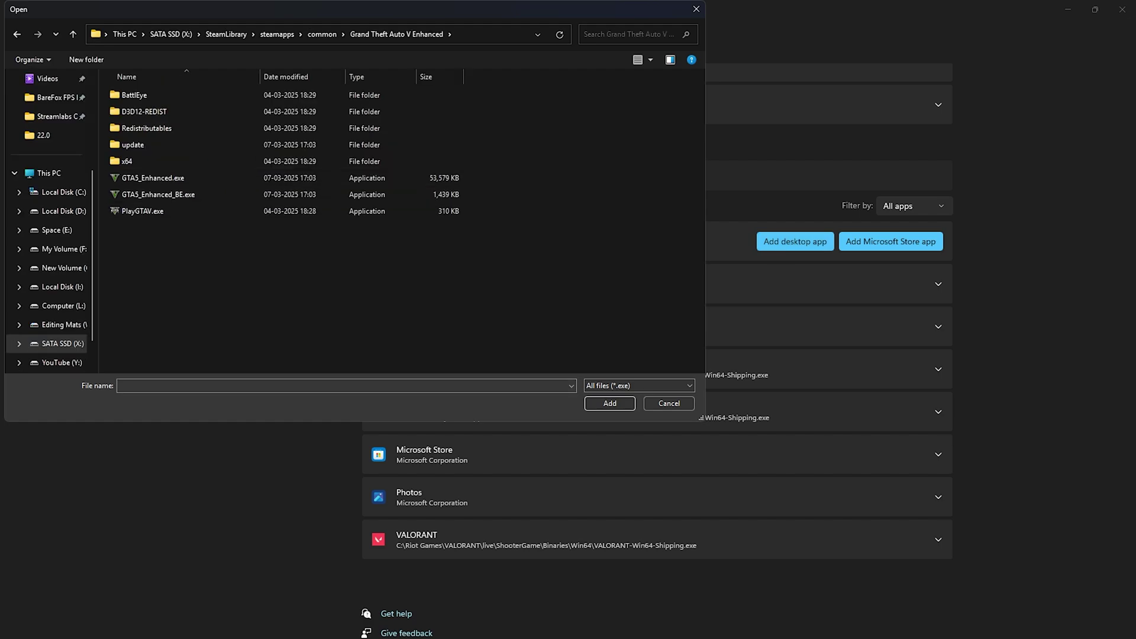
left_click(152, 177)
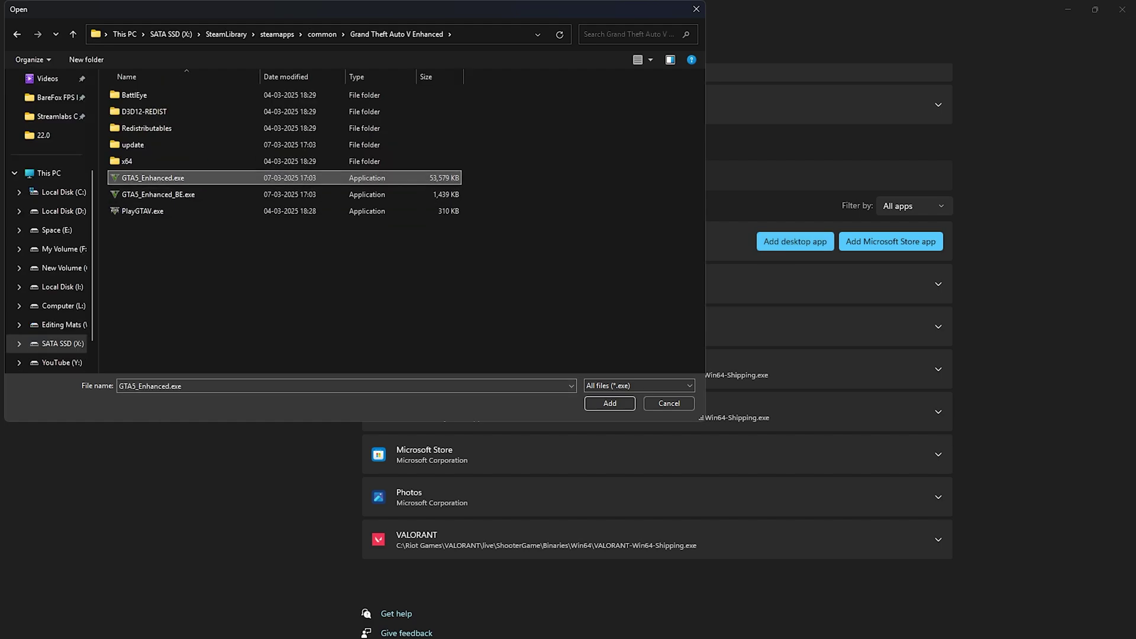
key("Return")
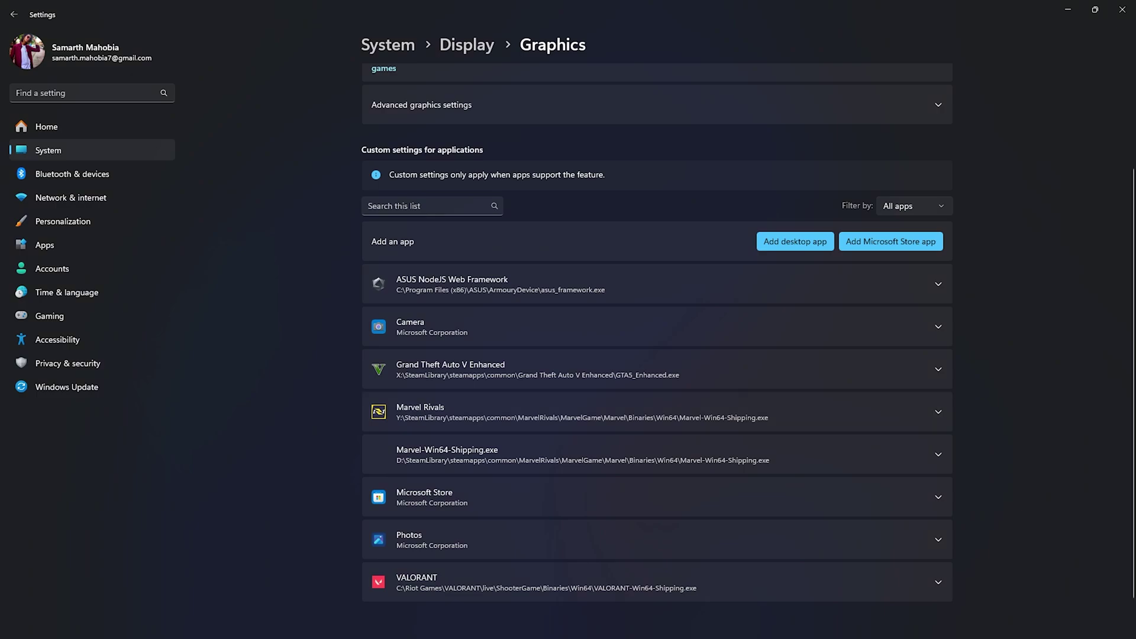
Set the GPU preference for Grand Theft Auto V Enhanced to High Performance (NVIDIA GeForce RTX 2070 SUPER) and close Settings.
left_click(657, 370)
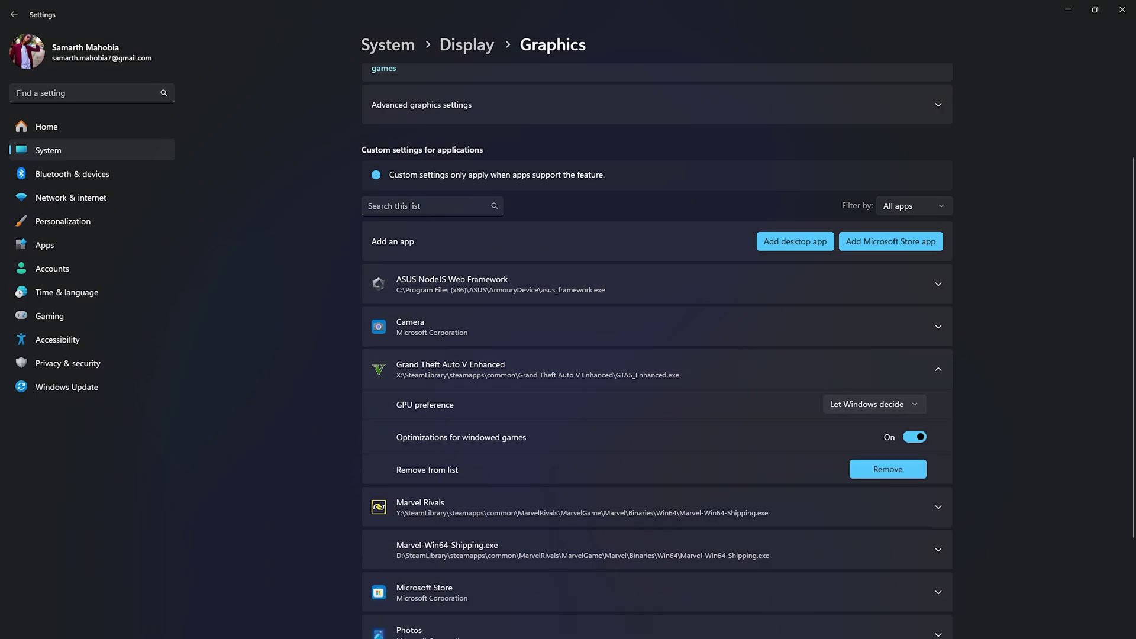
left_click(875, 405)
left_click(931, 448)
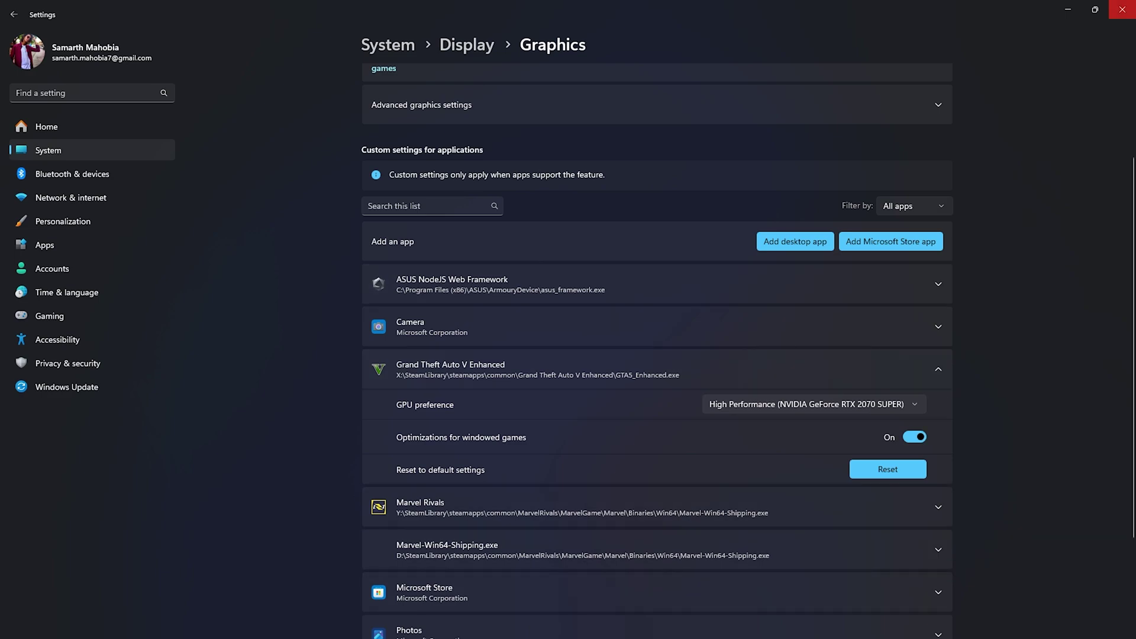
left_click(1123, 10)
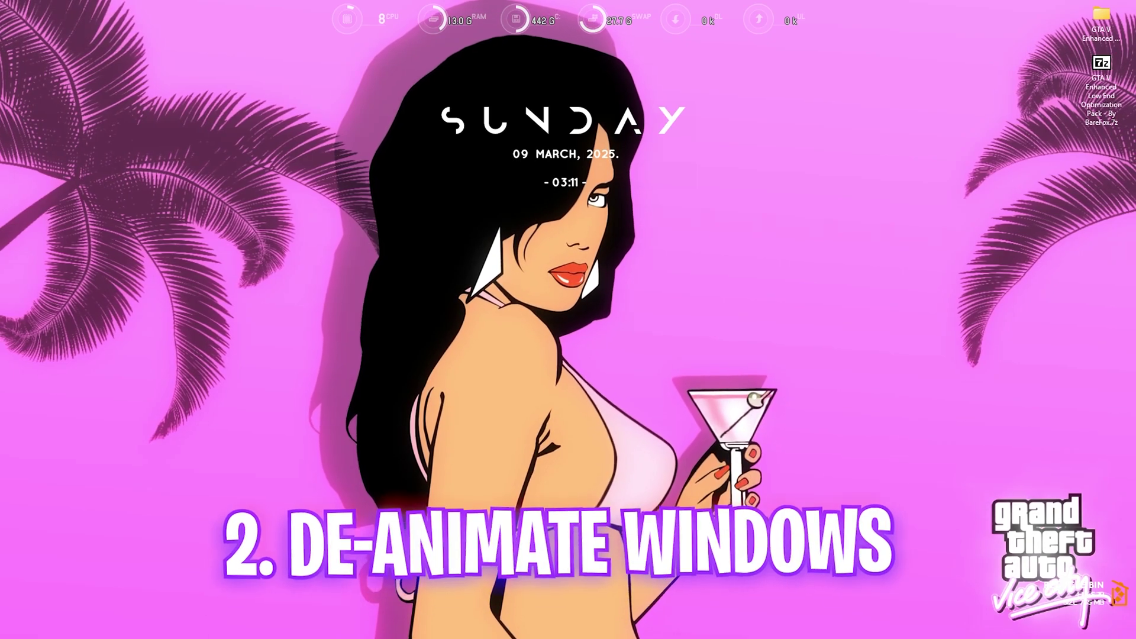
Find and open the Windows option to adjust the appearance and performance of Windows.
key("super")
type("adj")
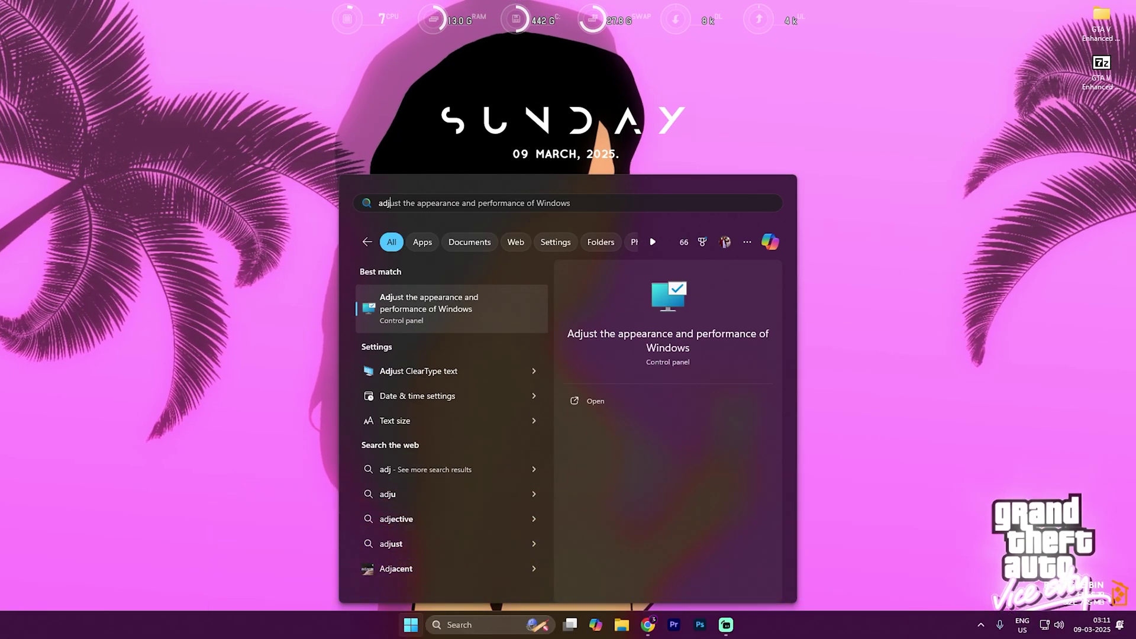
key("Return")
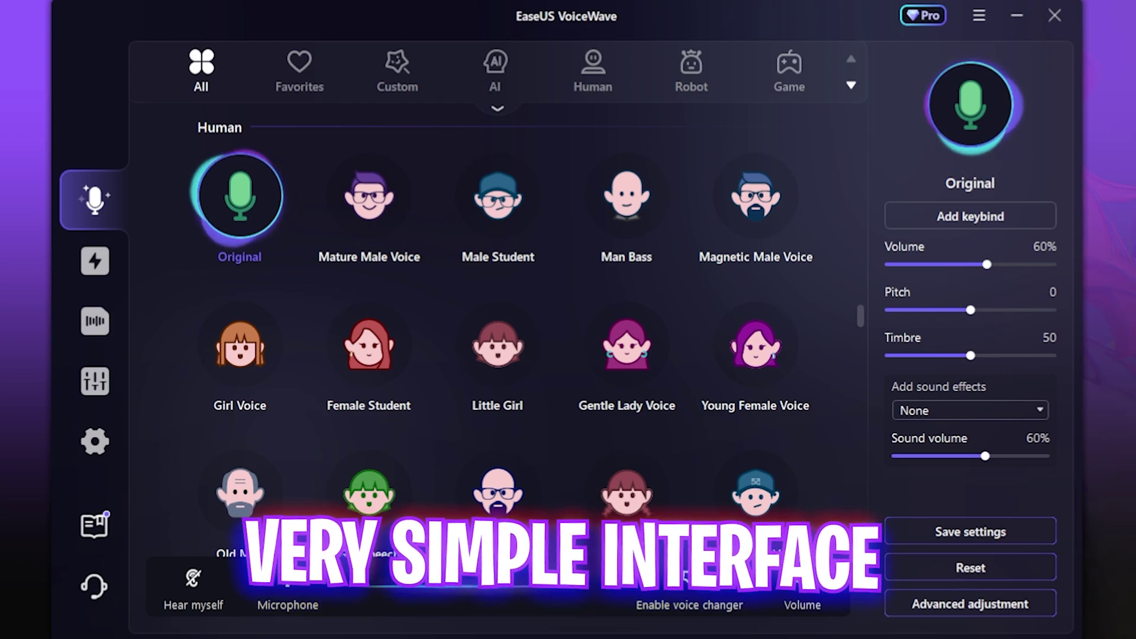
Switch to EaseUS VoiceWave and review its AI voice category and the AI and Keybind settings.
mouse_move(201, 159)
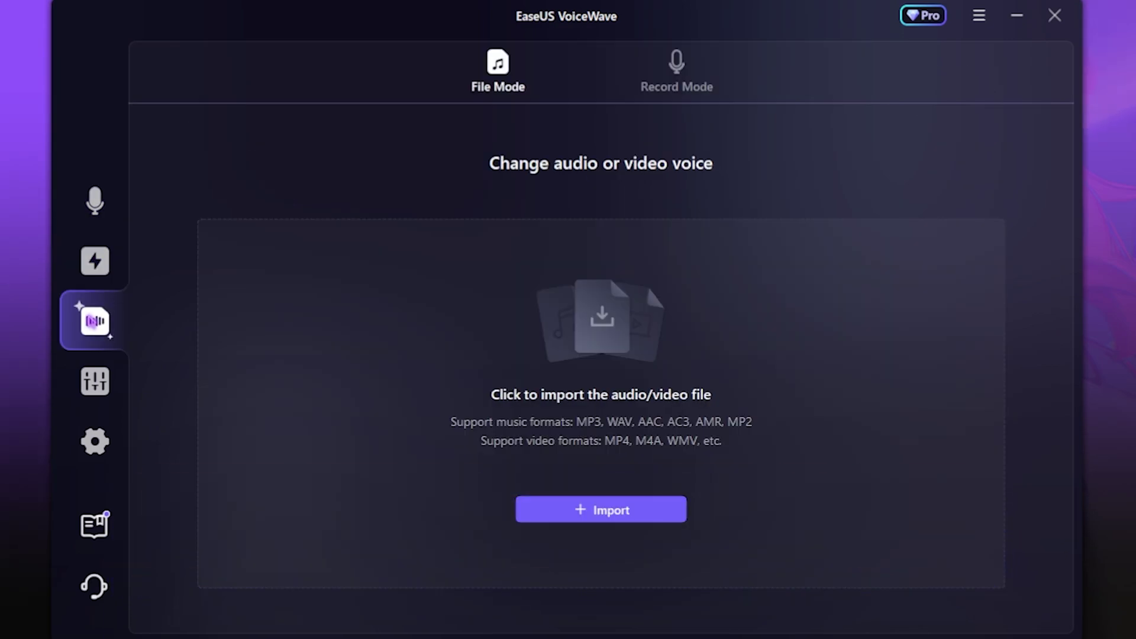
left_click(101, 286)
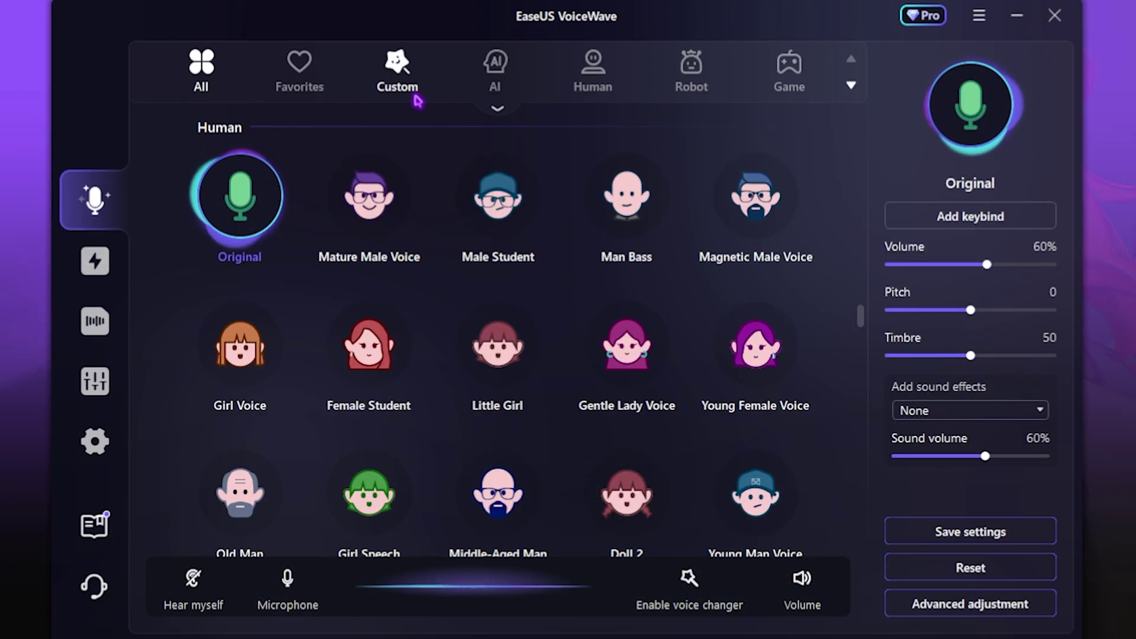
left_click(495, 69)
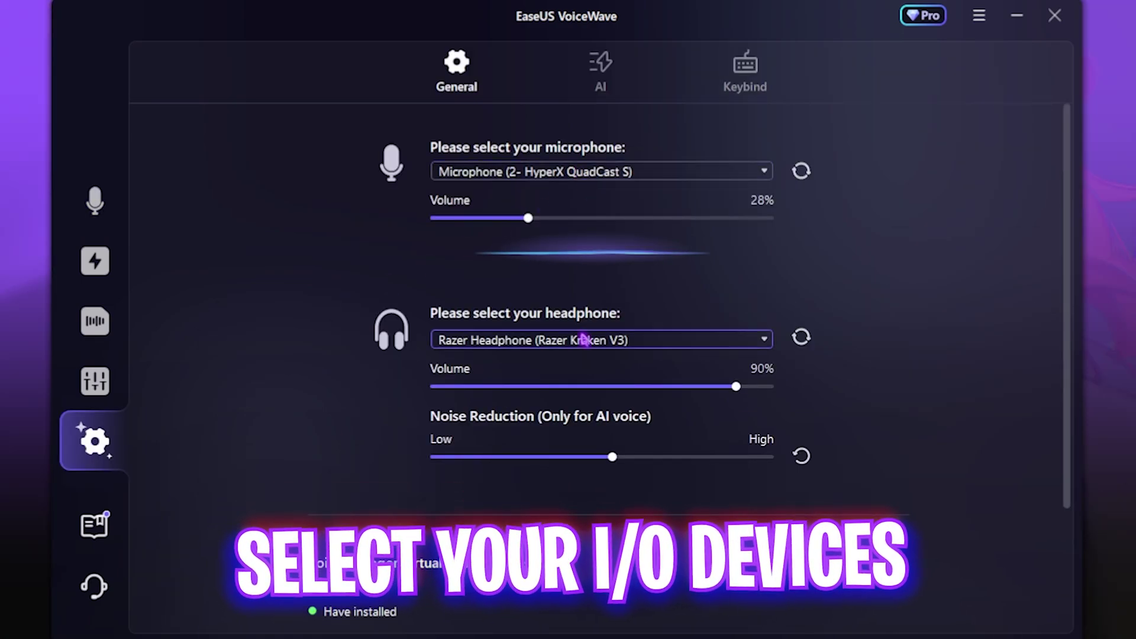
left_click(600, 76)
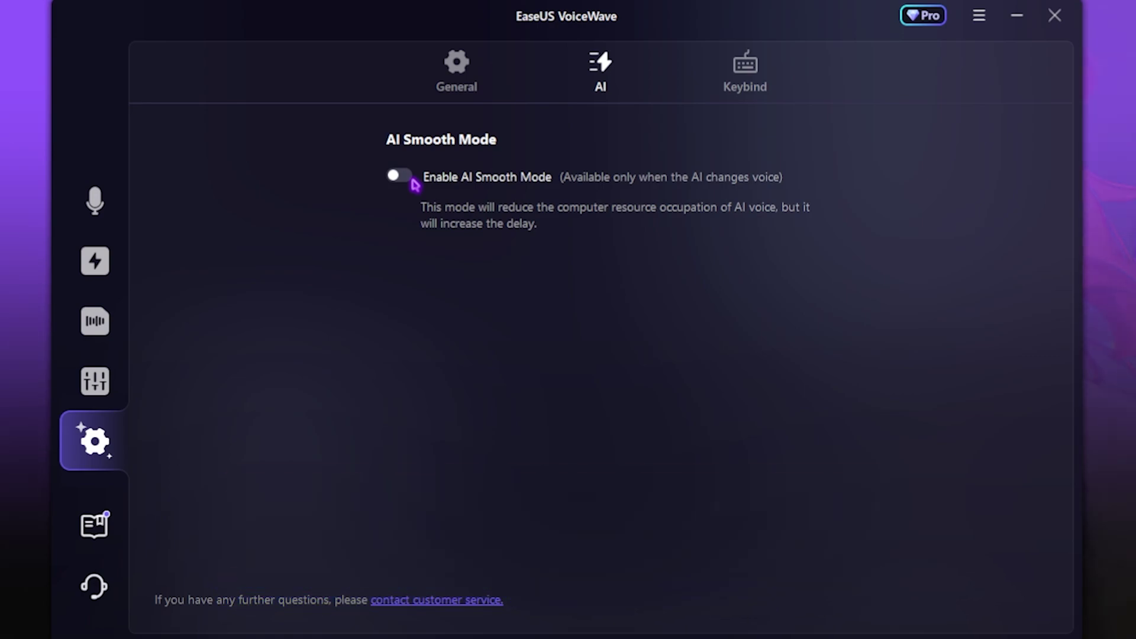
left_click(745, 66)
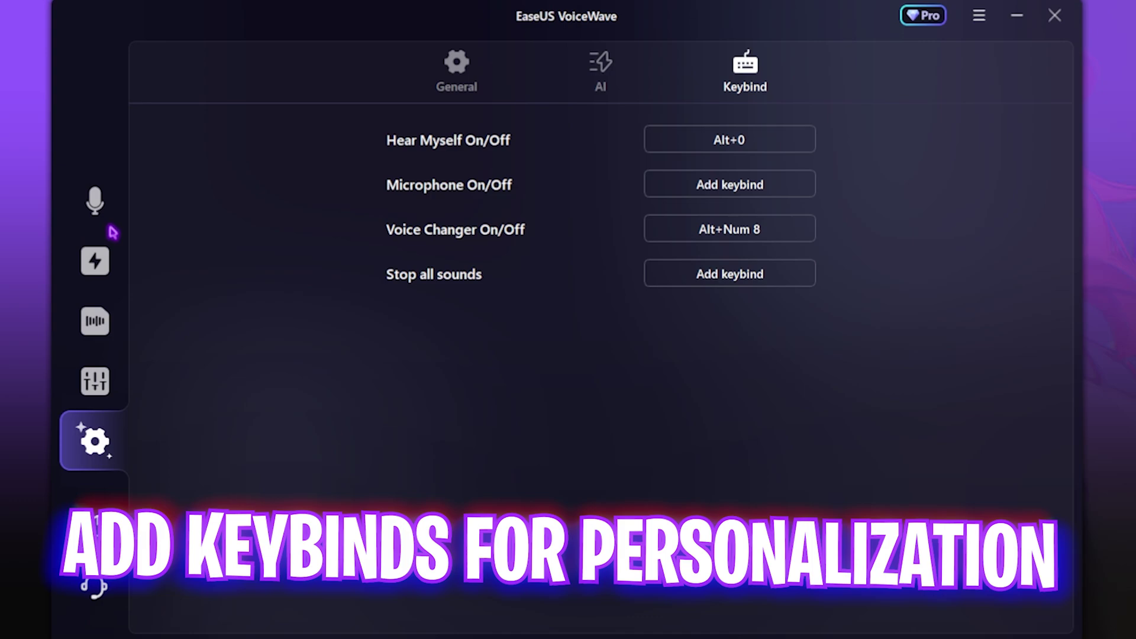
Return to the voice changer and browse the whole list of AI voices.
left_click(95, 200)
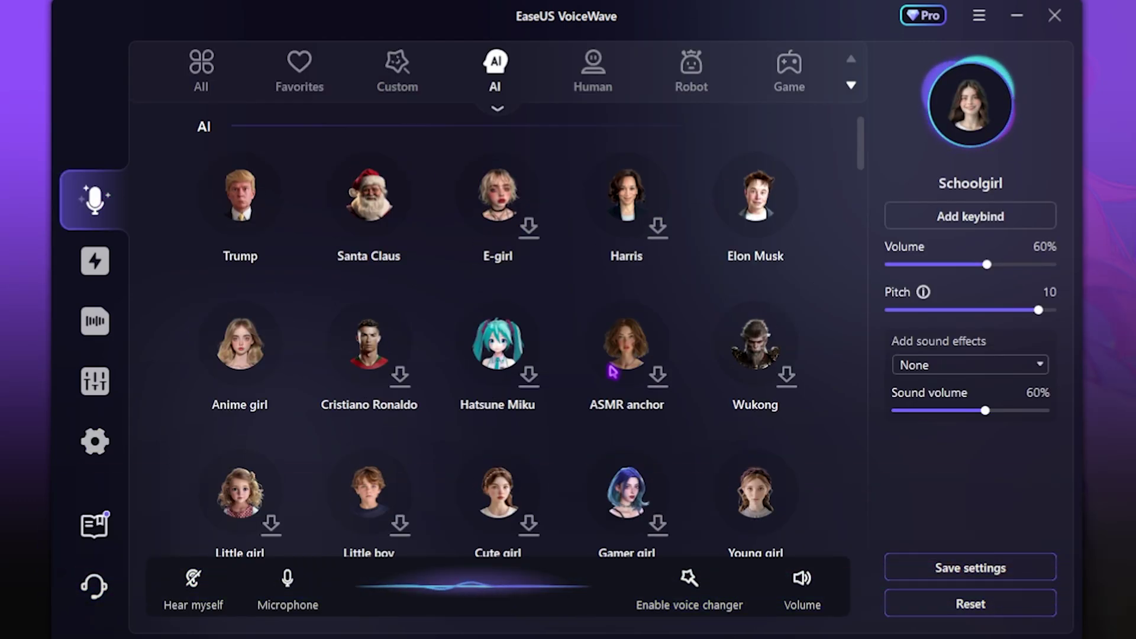
scroll(612, 372, "down", 10)
scroll(613, 372, "up", 6)
scroll(613, 372, "down", 3)
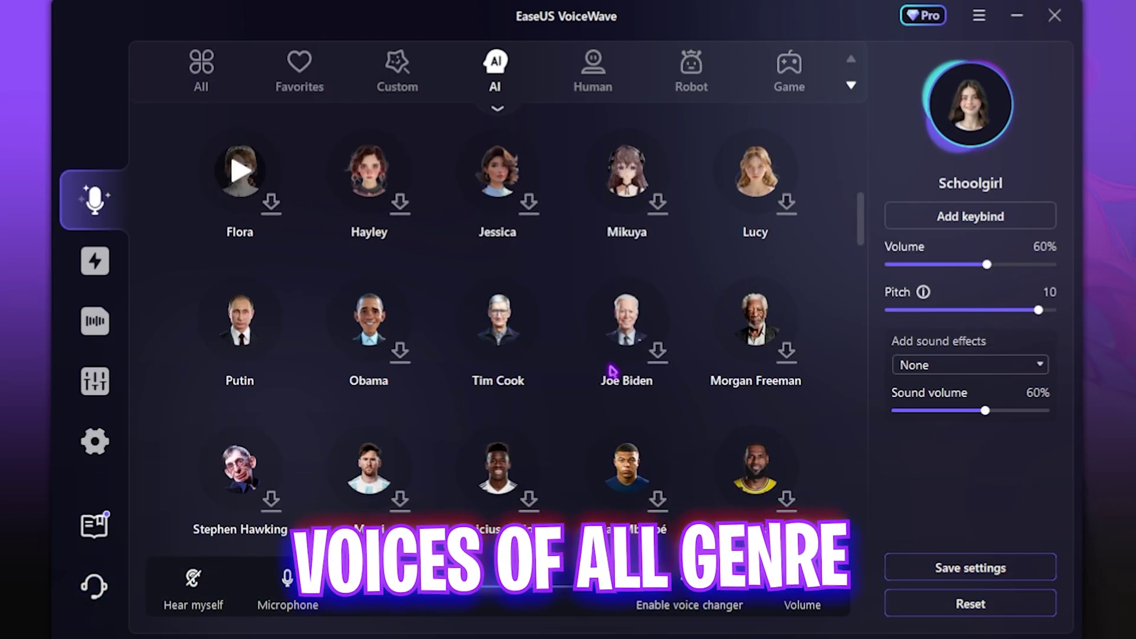
scroll(497, 373, "down", 8)
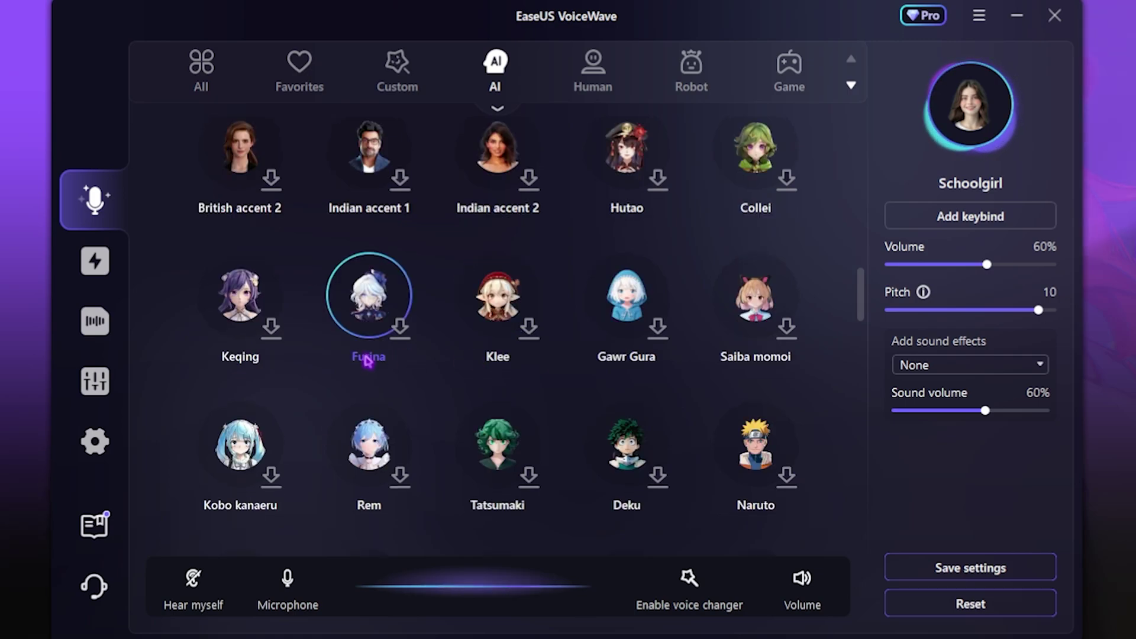
scroll(645, 326, "down", 20)
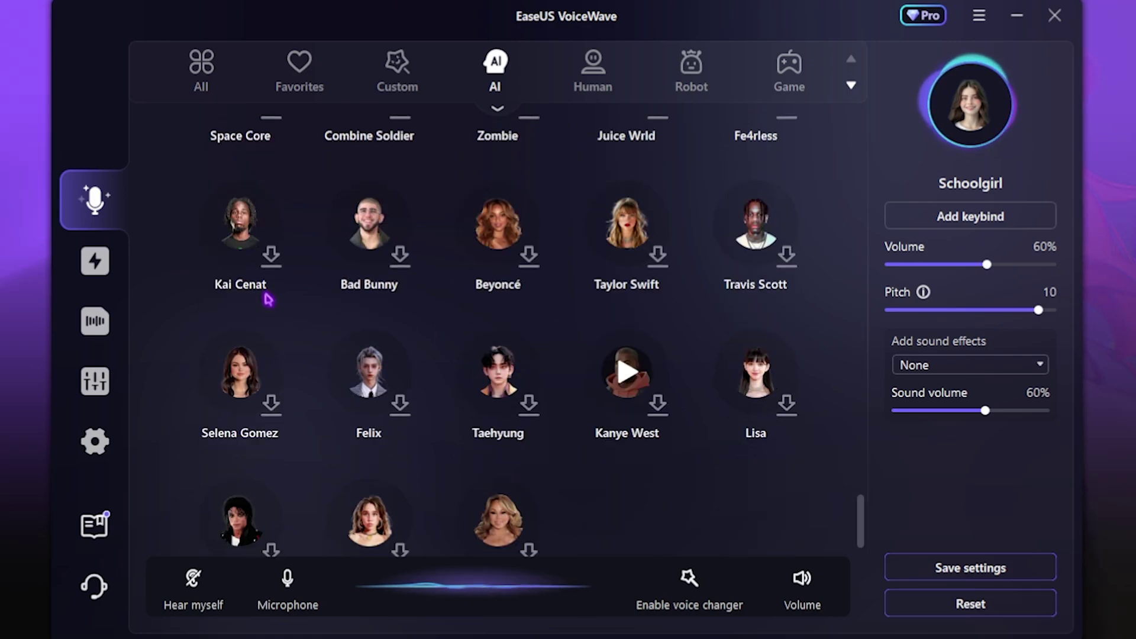
scroll(267, 298, "down", 2)
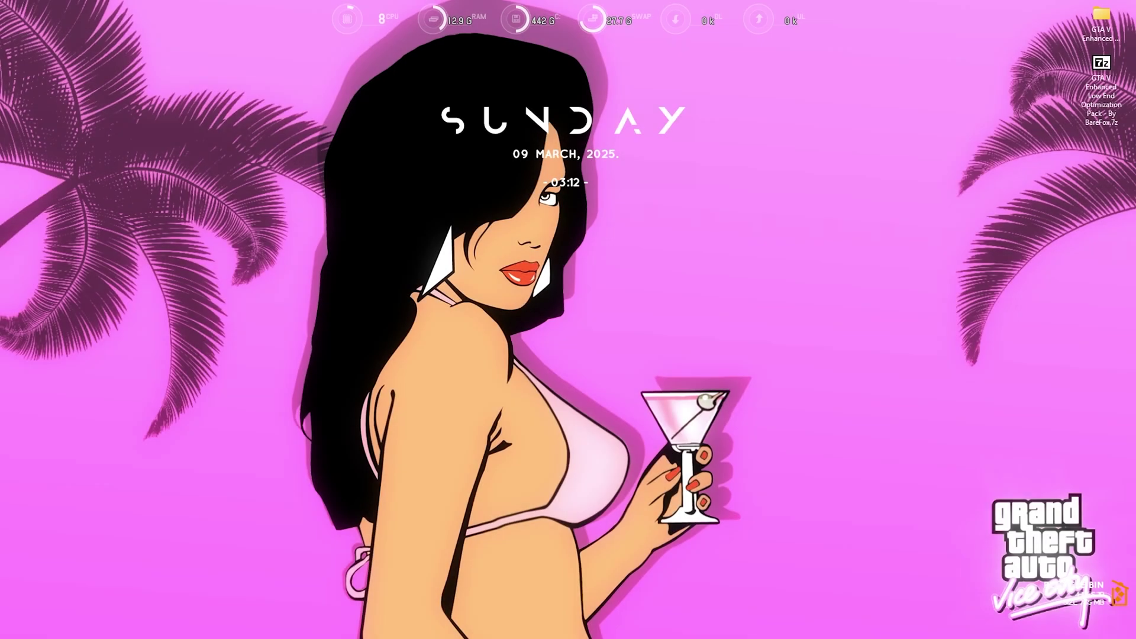
Switch to Windows System Configuration by searching for msconfig.
key("super")
type("msco")
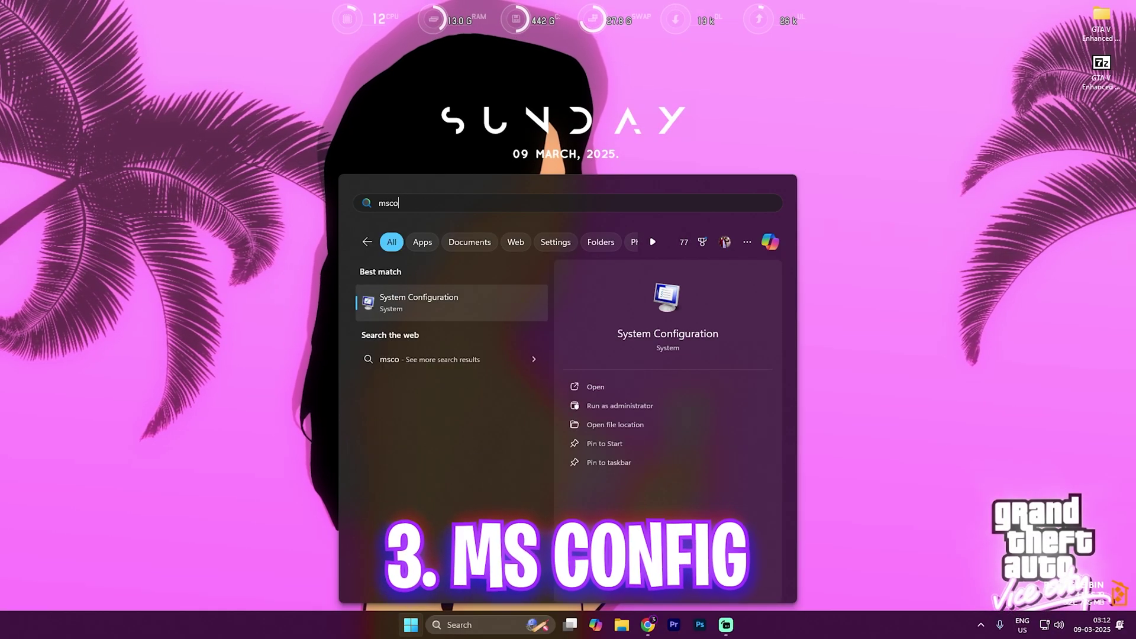
type("nfig")
key("Return")
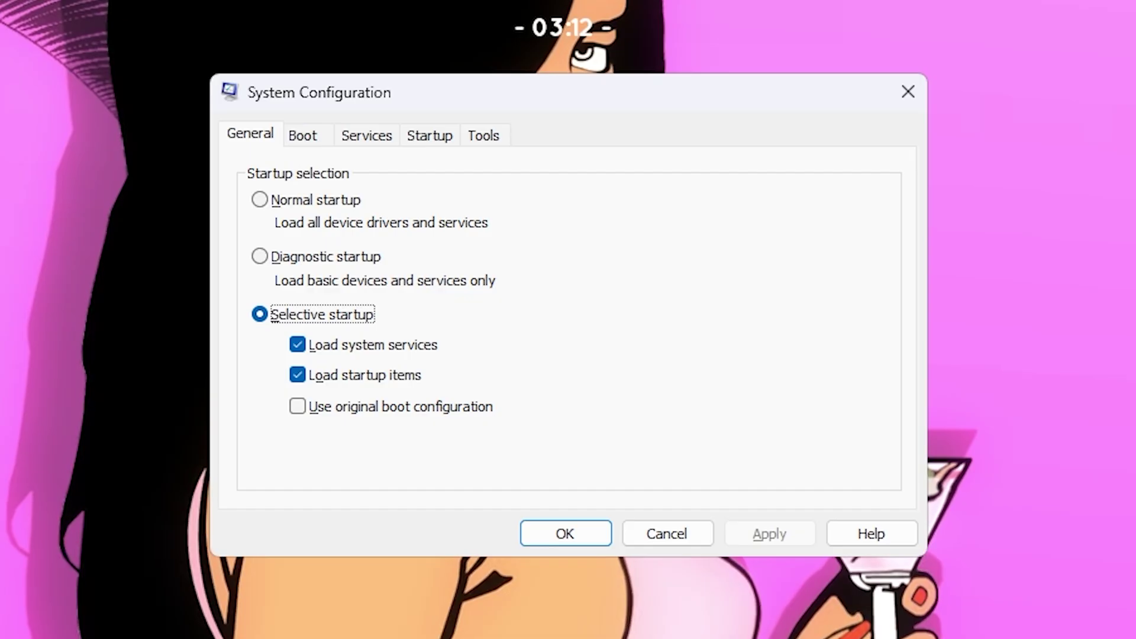
Enable the number of processors option in the advanced boot options and set it to 32.
left_click(303, 135)
left_click(296, 318)
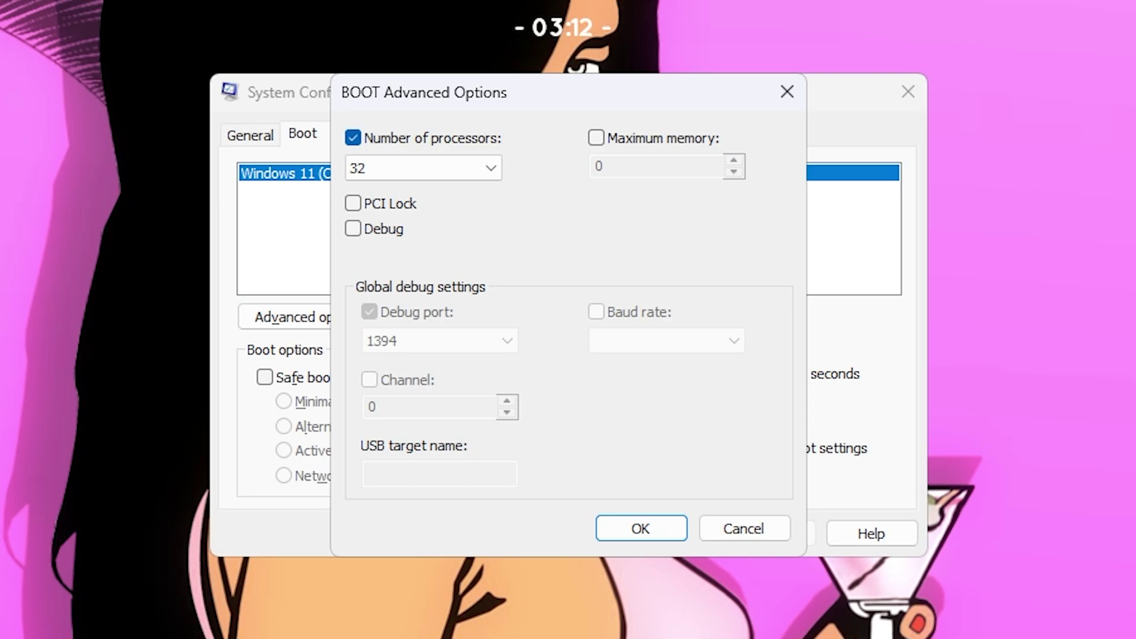
left_click(353, 138)
left_click(353, 137)
left_click(423, 168)
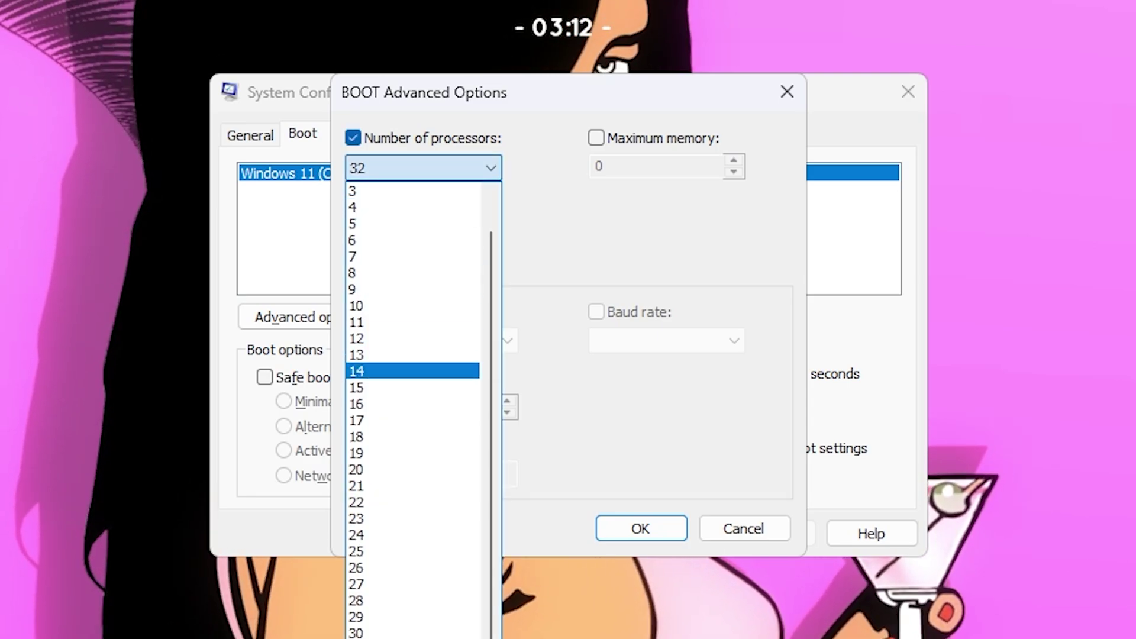
left_click(413, 638)
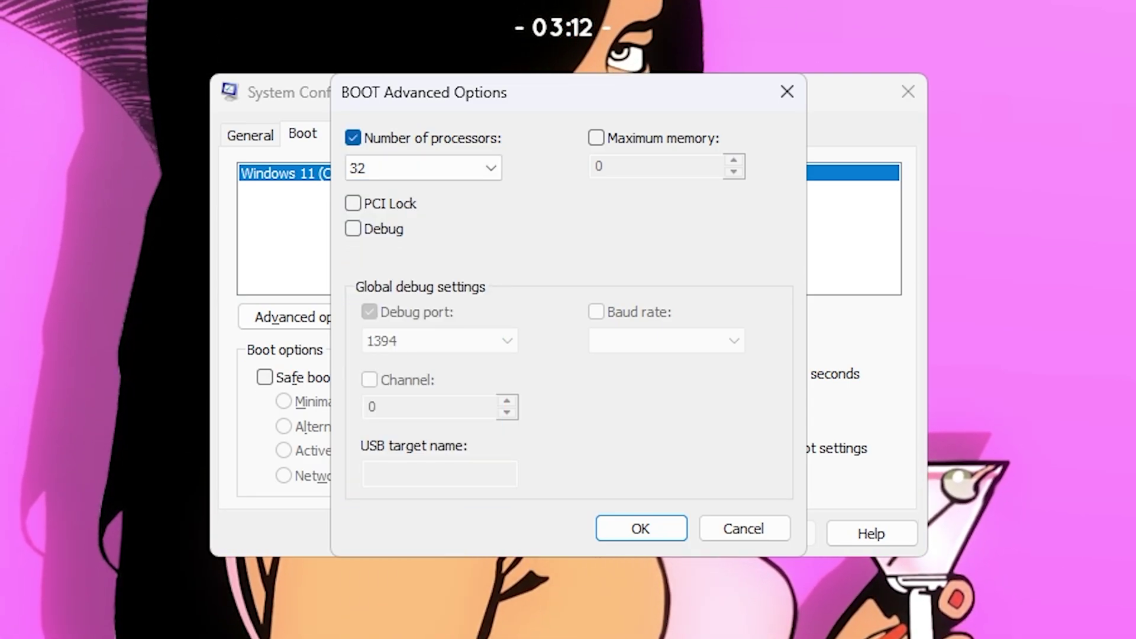
left_click(642, 528)
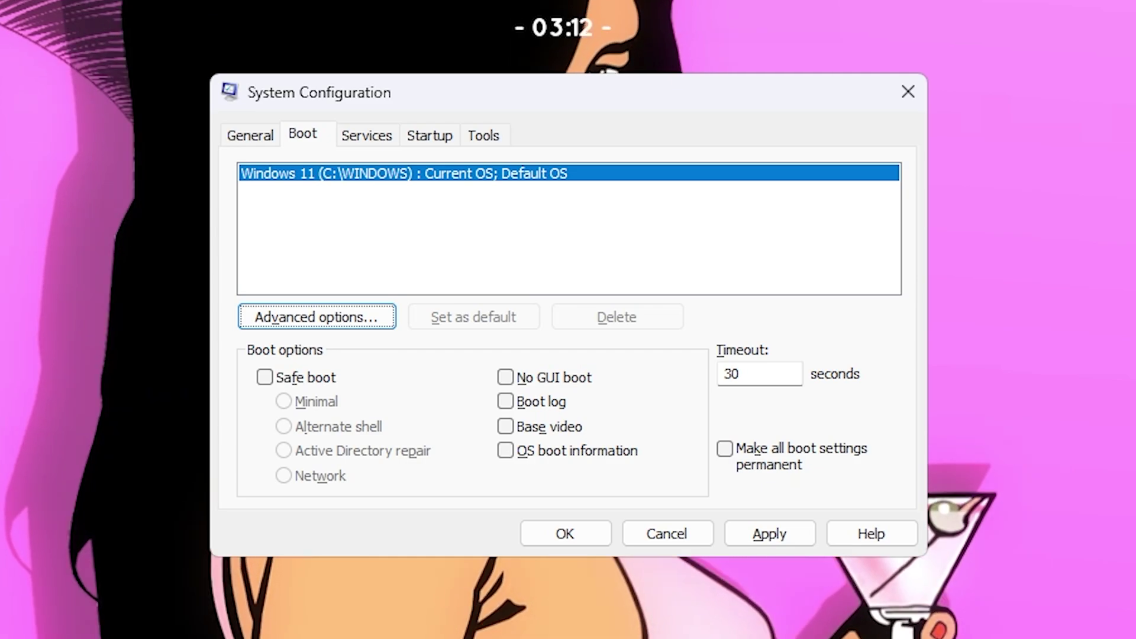
Hide all Microsoft services, disable the Google Chrome Elevation and both Google Updater services, and apply the changes without restarting.
key("ctrl+Tab")
left_click(242, 489)
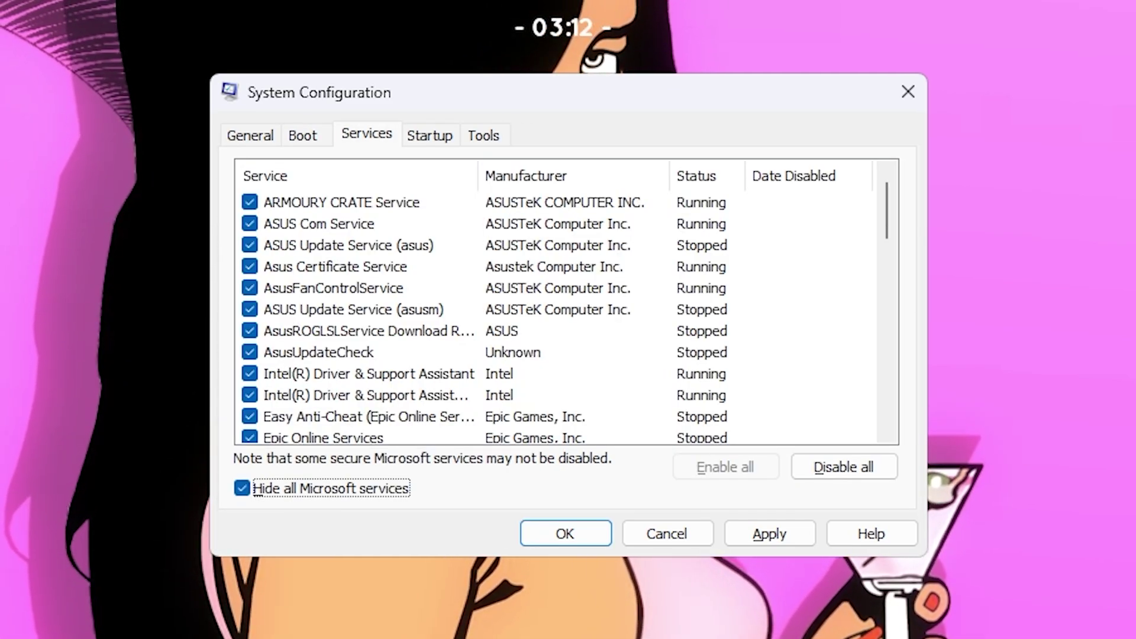
scroll(355, 270, "down", 1)
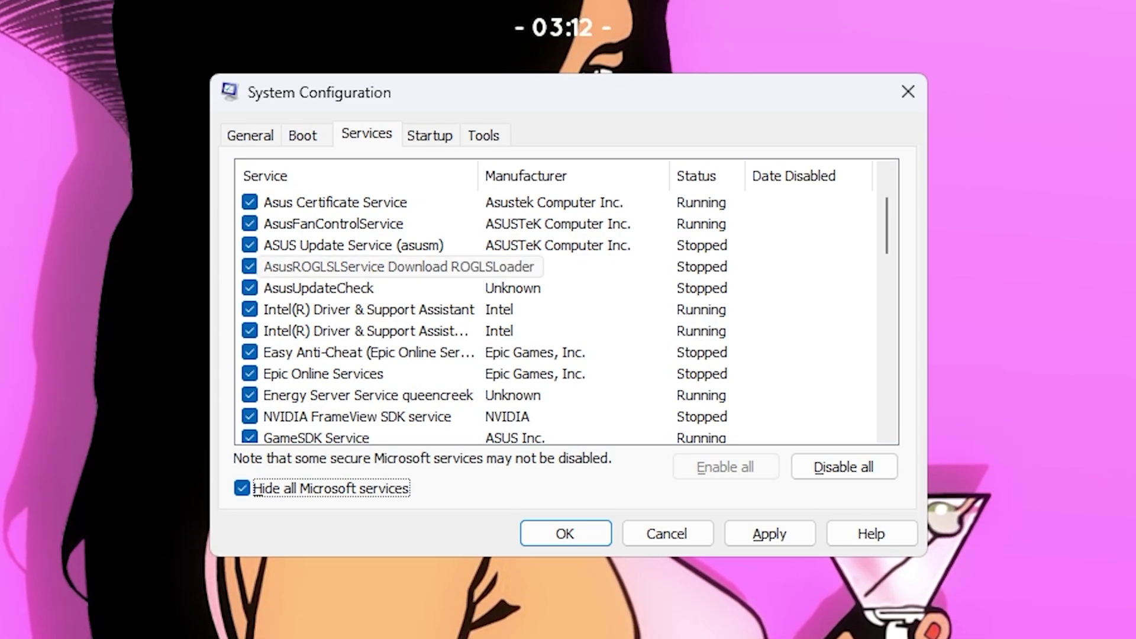
scroll(355, 288, "down", 1)
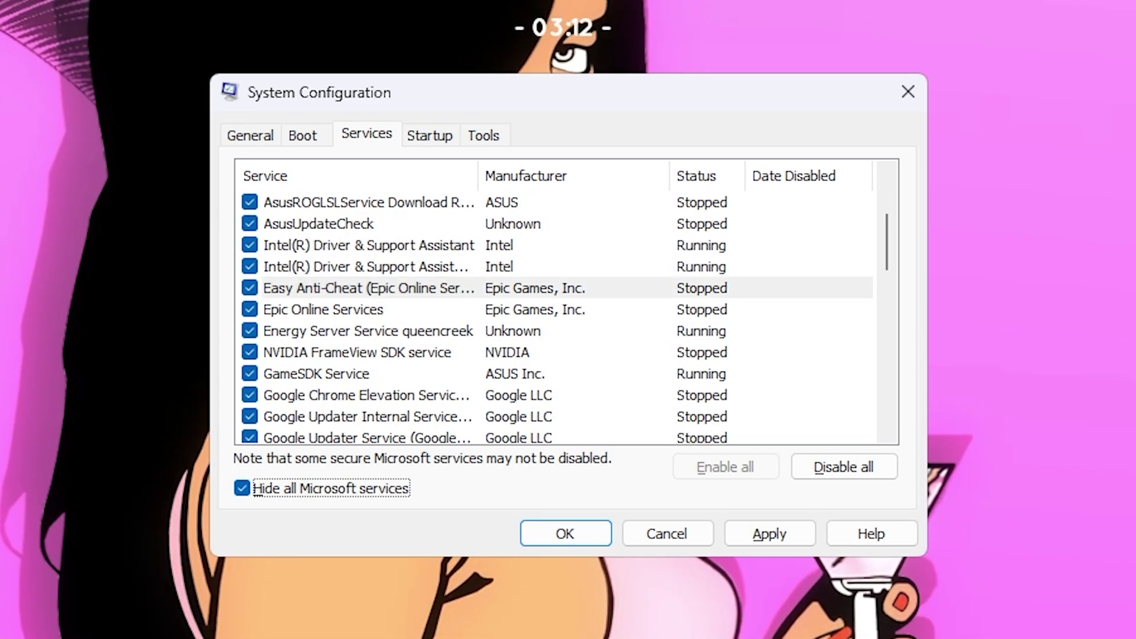
left_click(355, 288)
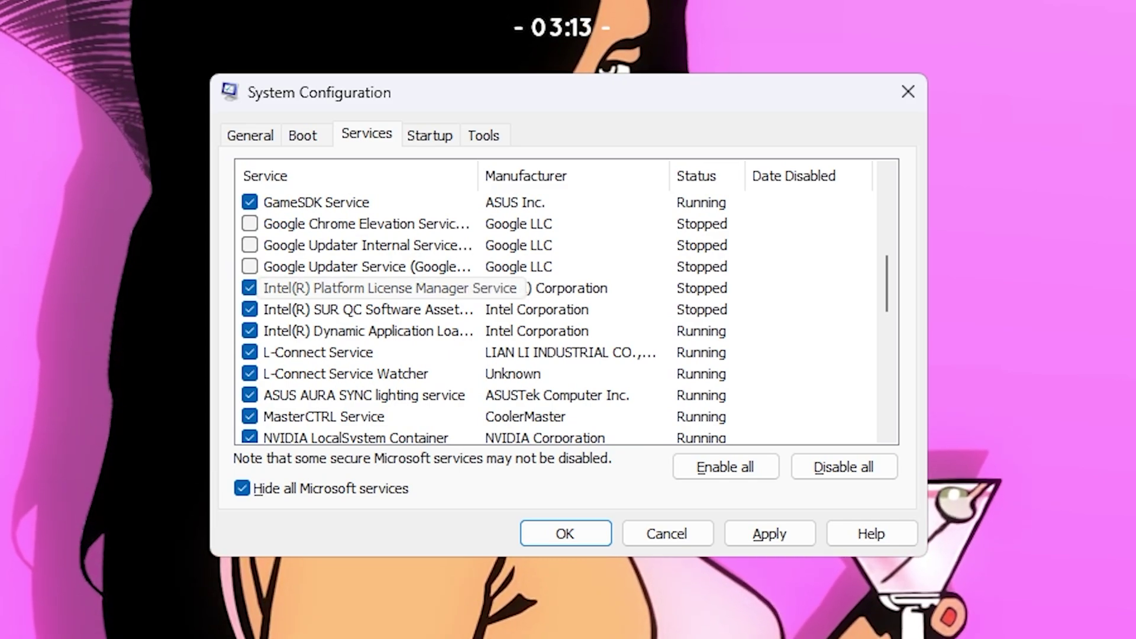
left_click(770, 534)
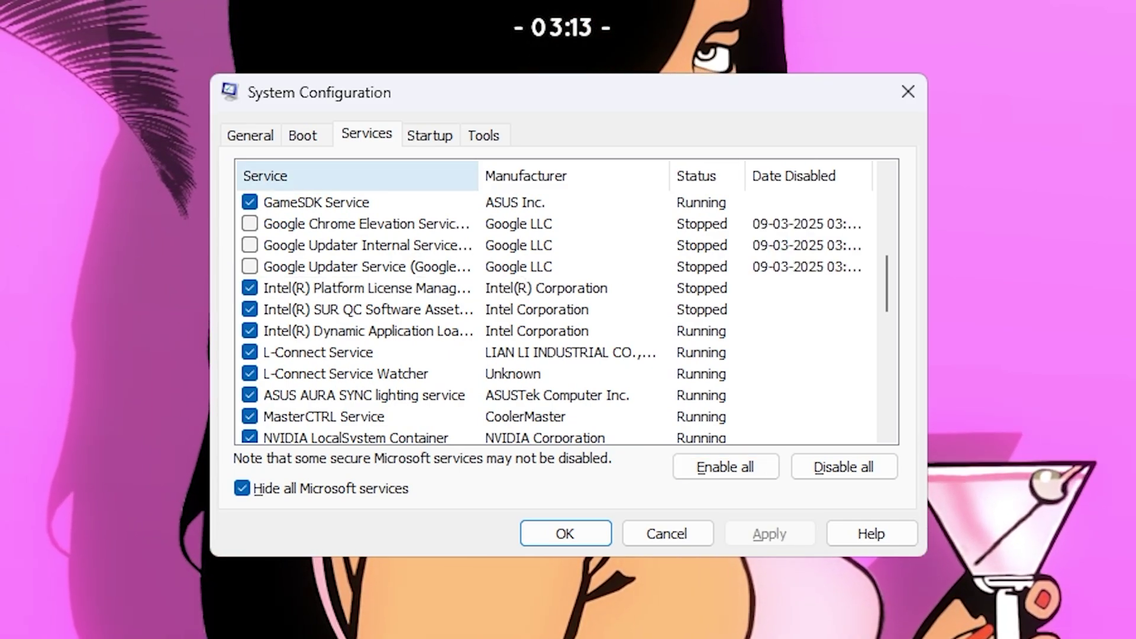
left_click(566, 534)
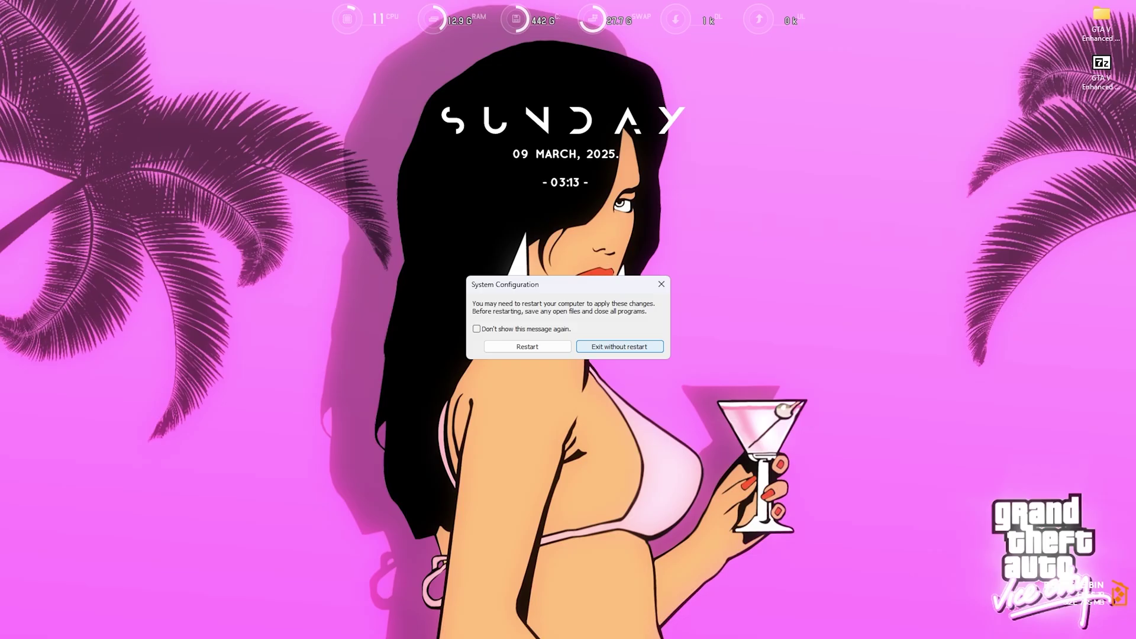
left_click(620, 347)
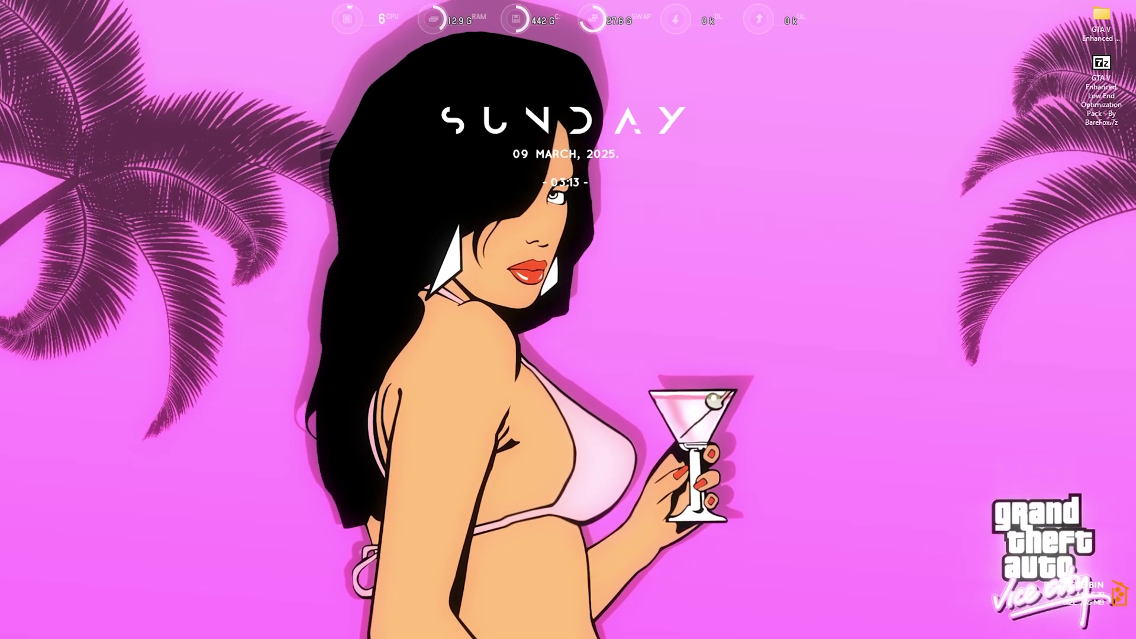
Switch to the Local Group Policy Editor and go to App Privacy under Computer Configuration, Administrative Templates, Windows Components.
key("super")
type("edi")
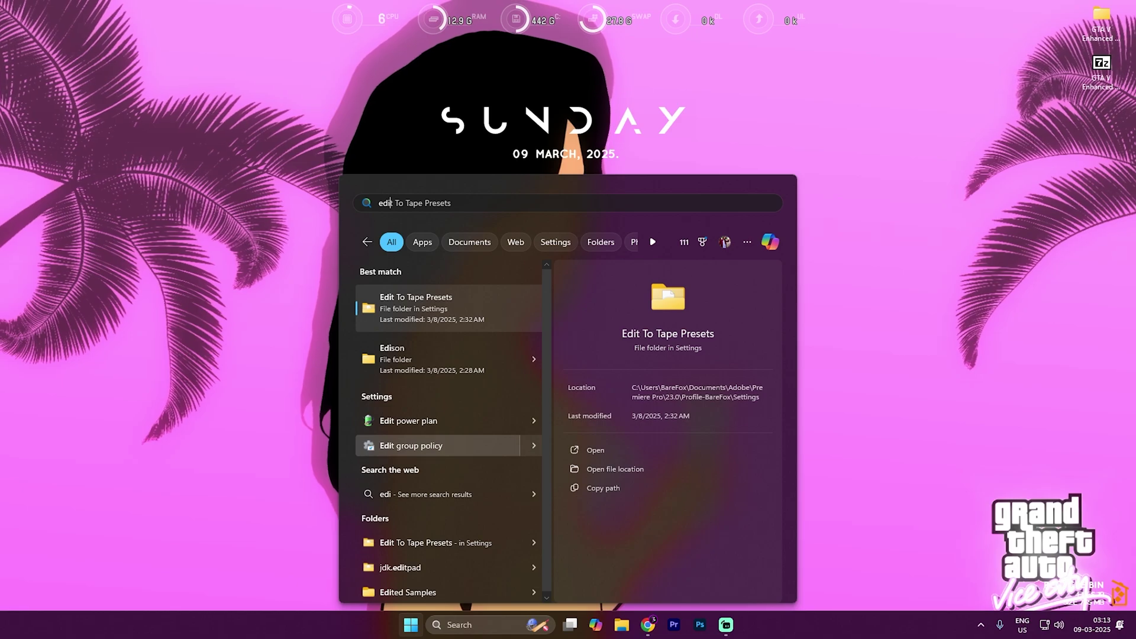
left_click(438, 445)
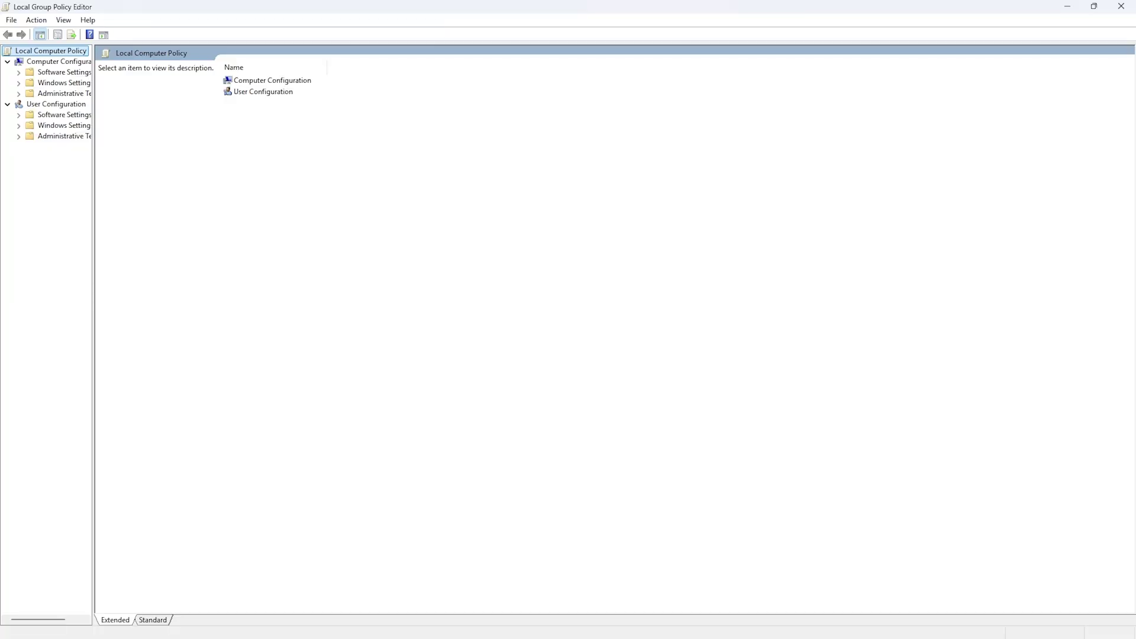
double_click(273, 81)
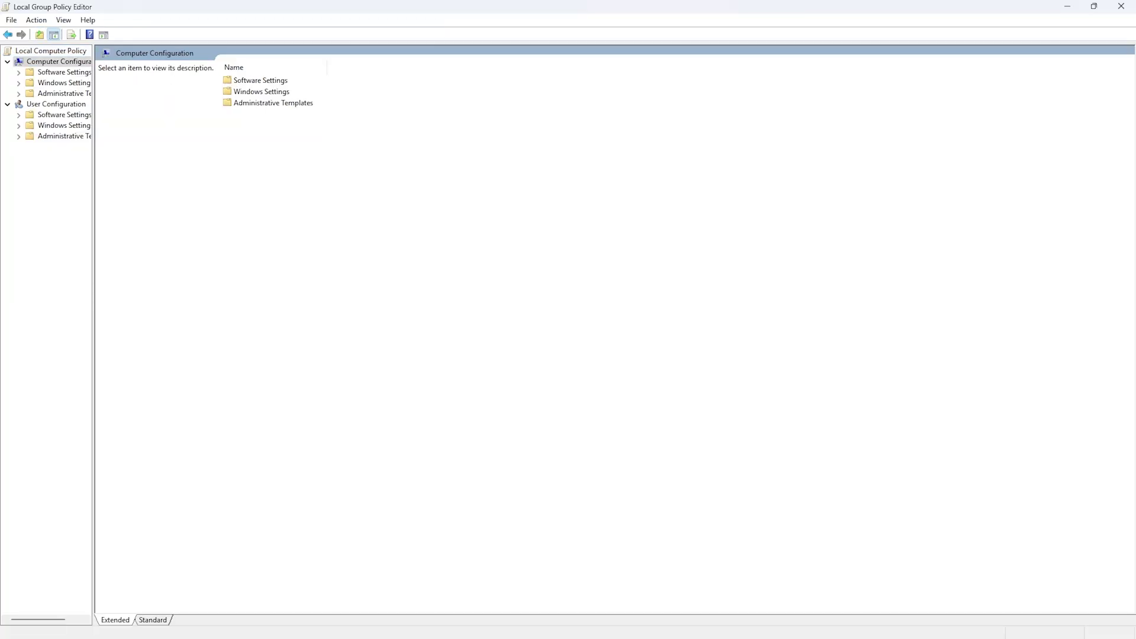
double_click(273, 103)
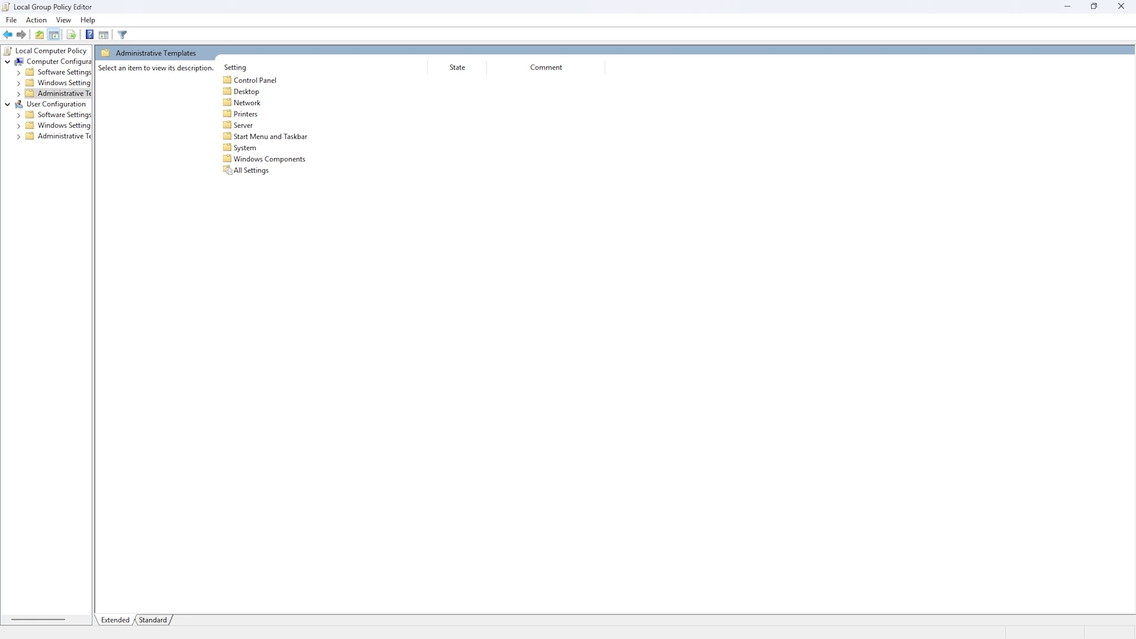
double_click(270, 159)
double_click(252, 125)
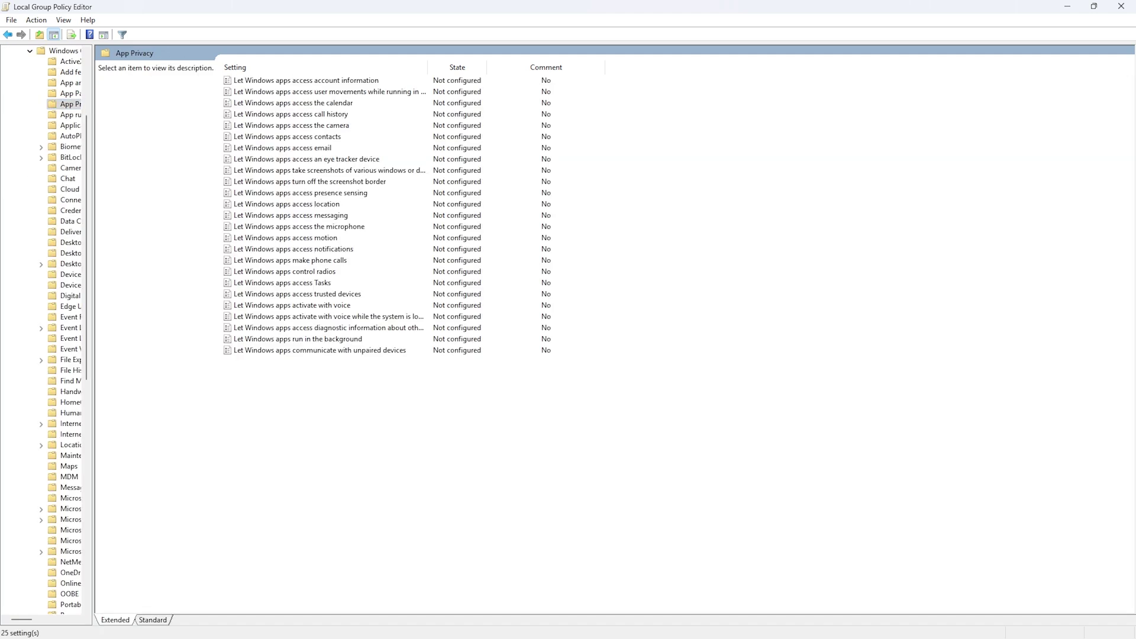
Enable the policy "Let Windows apps run in the background" with Force Deny as the default for all apps.
left_click(298, 339)
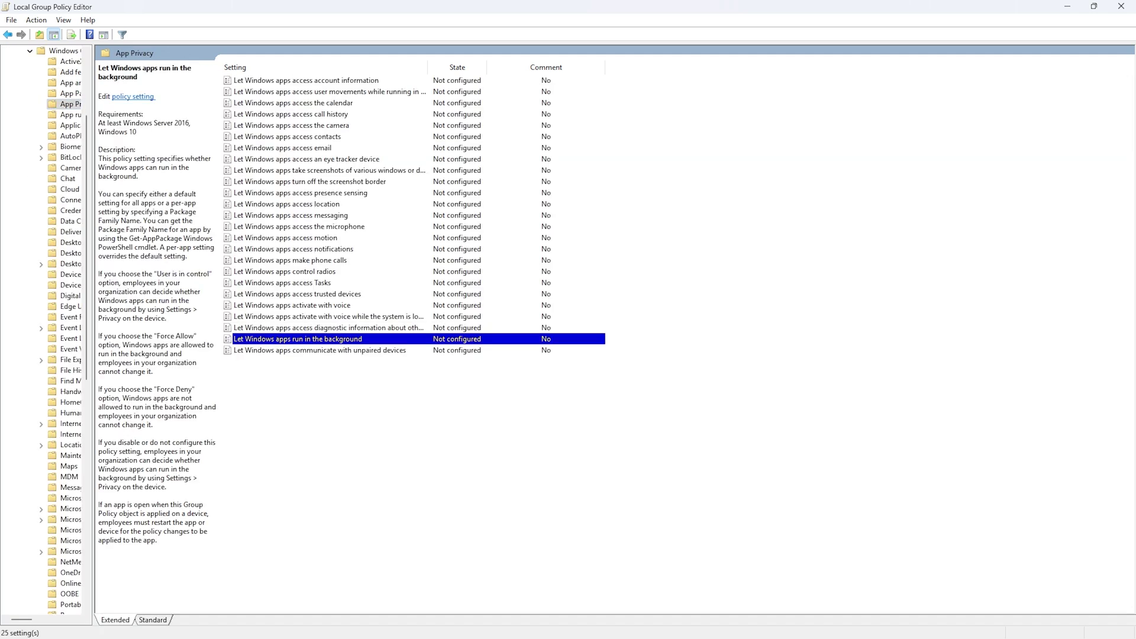
double_click(298, 339)
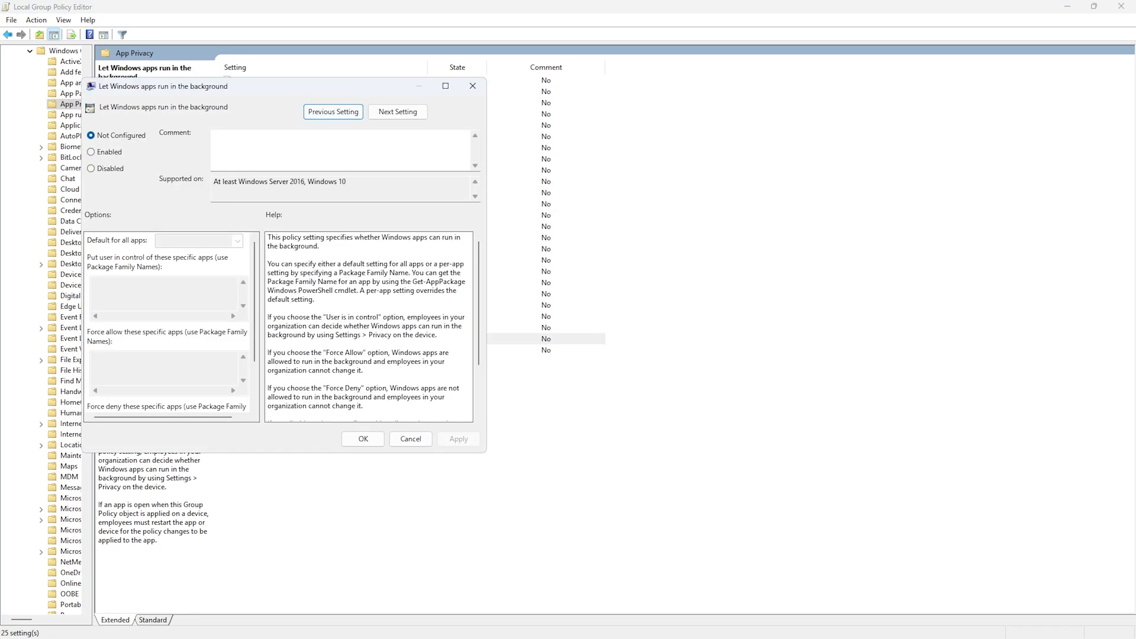
left_click(91, 152)
key("Tab")
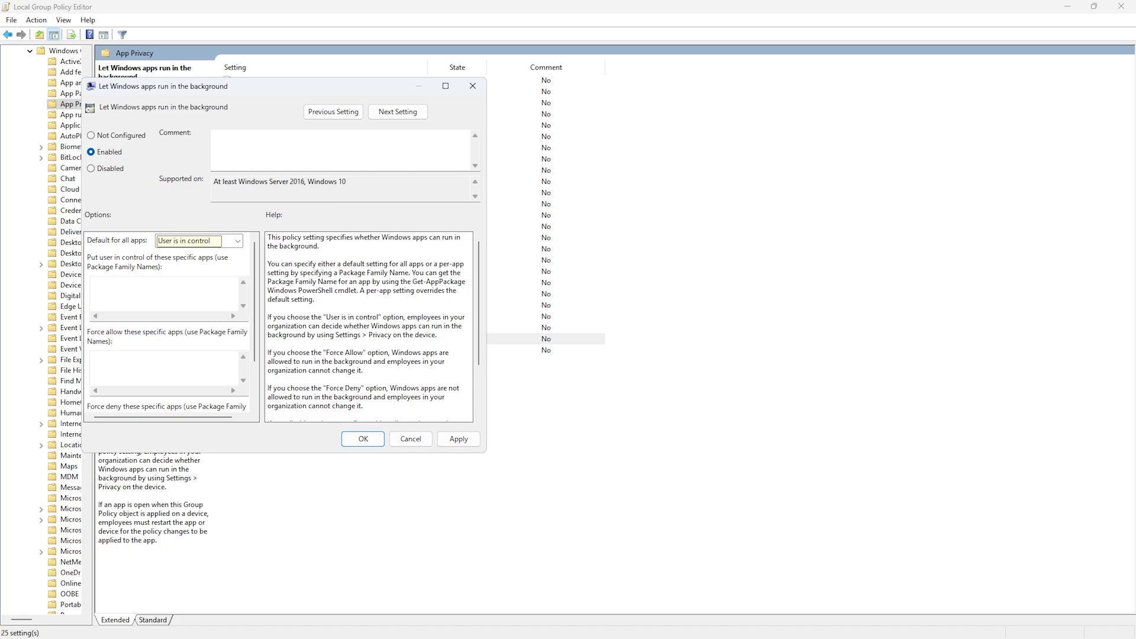
left_click(238, 241)
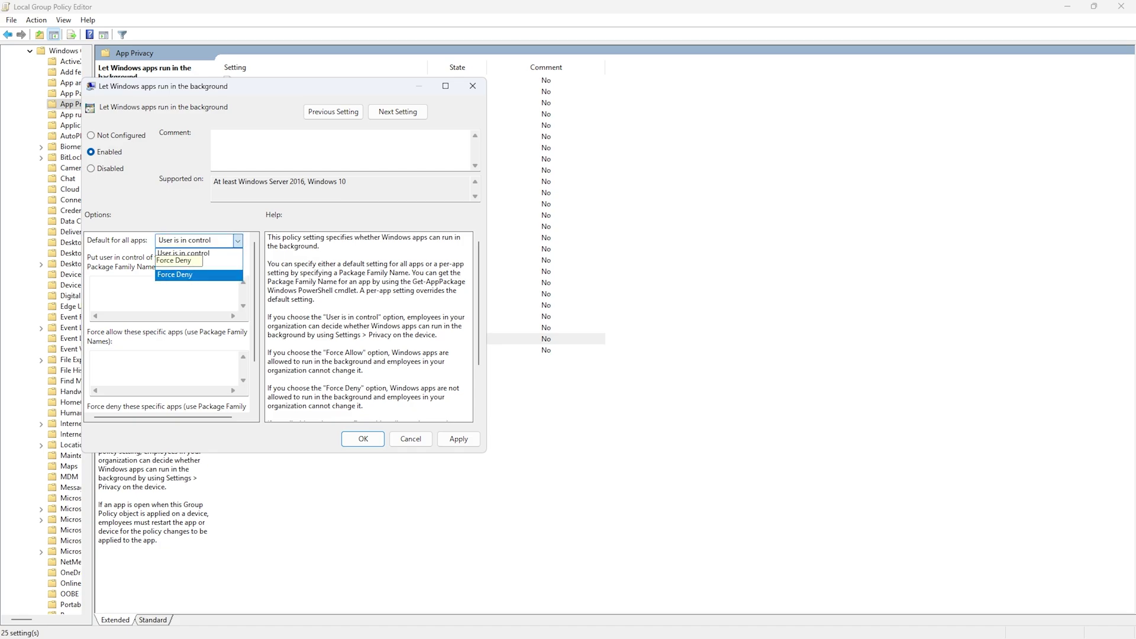
left_click(176, 275)
left_click(459, 439)
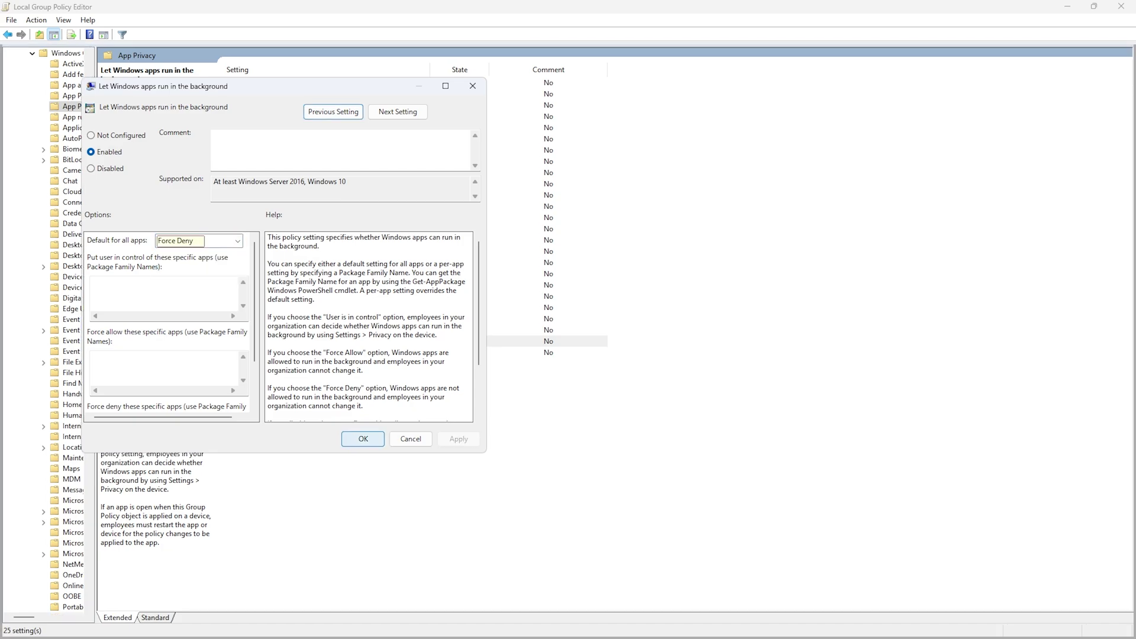
left_click(363, 439)
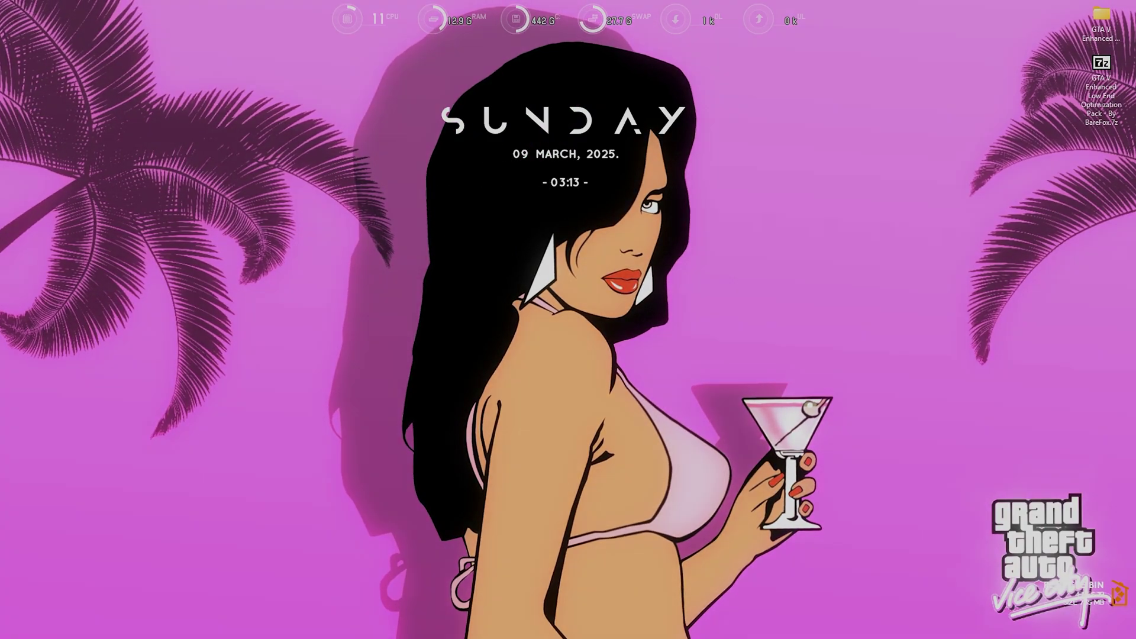
Search Windows for the restore point settings and select Local Disk (C:) among the protected drives.
key("super")
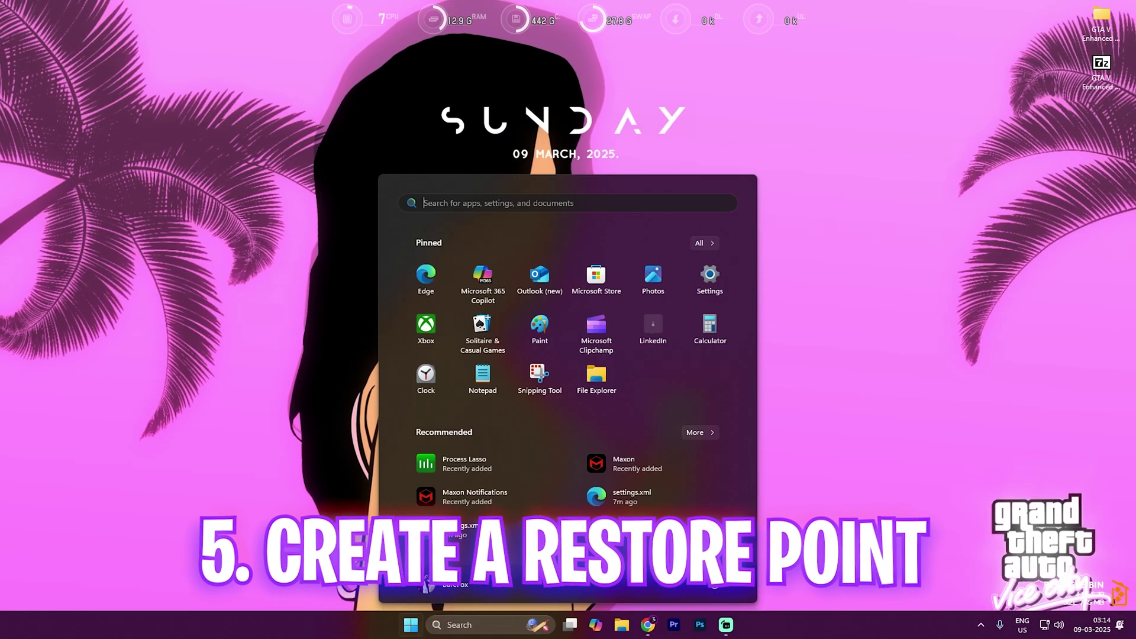
type("create")
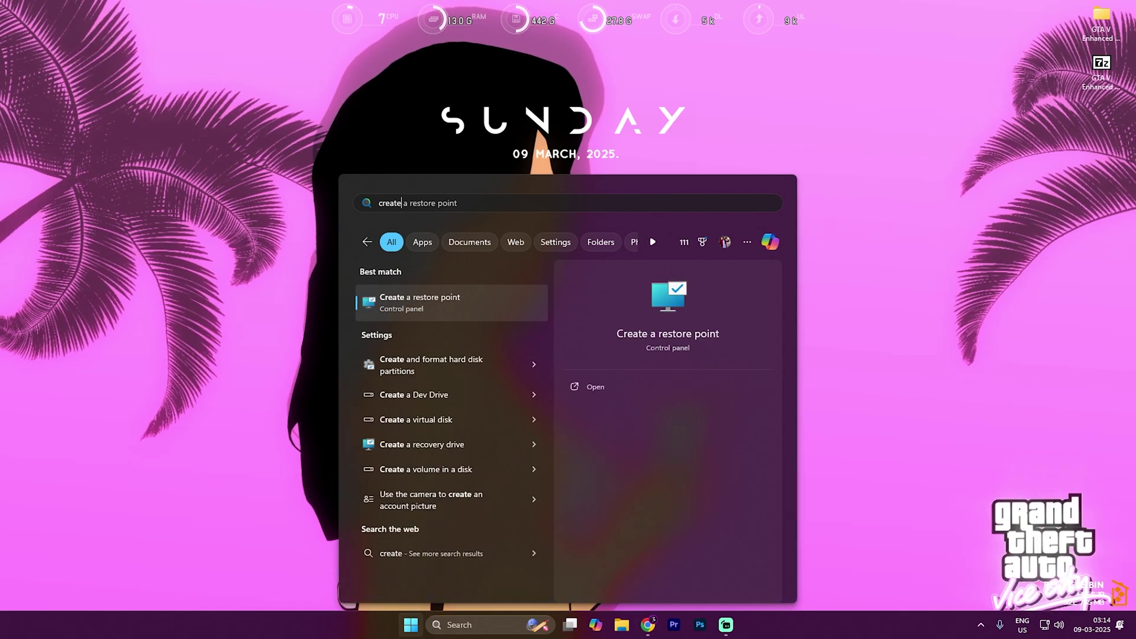
key("Return")
scroll(178, 266, "down", 1)
left_click(163, 277)
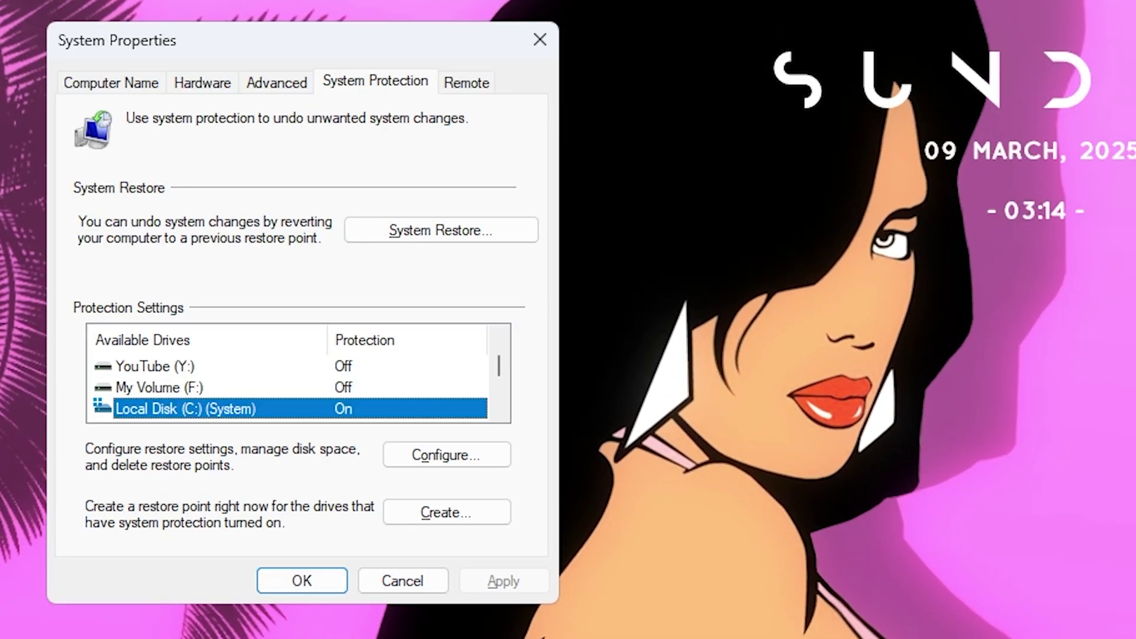
Create a restore point with the description GTA for the system drive.
left_click(446, 512)
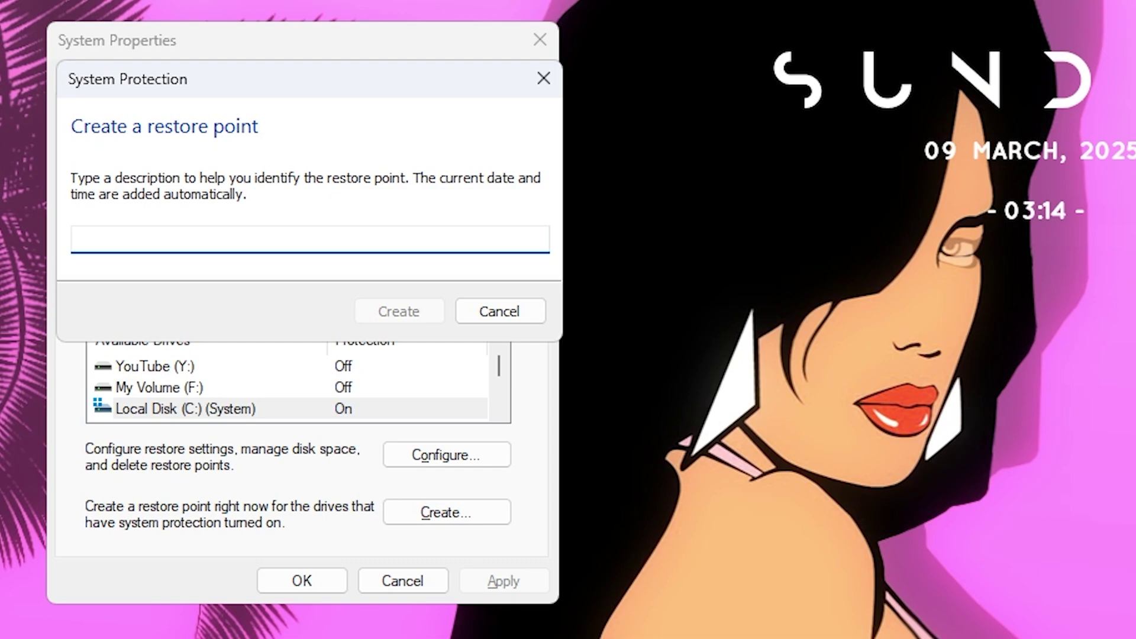
type("GTA")
key("Return")
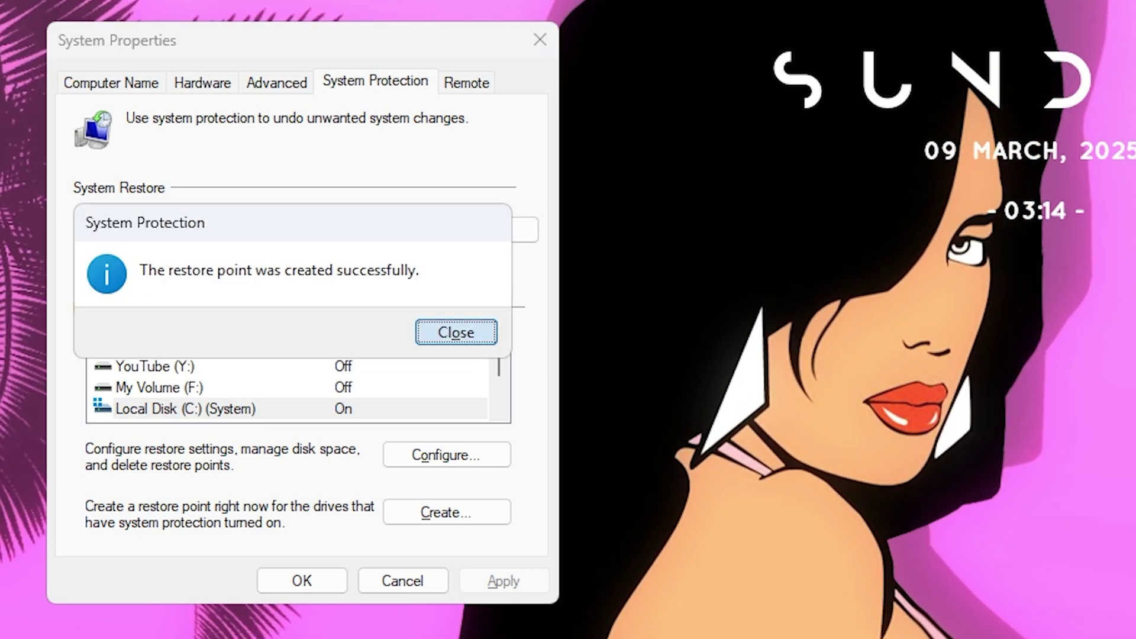
left_click(456, 333)
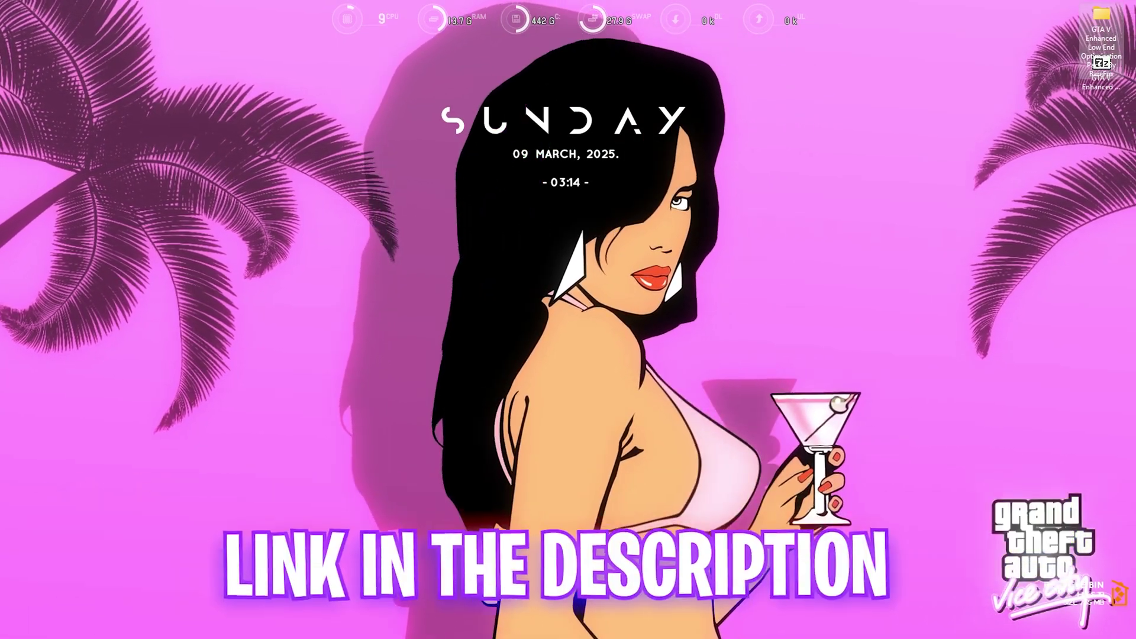
Switch to File Explorer by opening the desktop's GTA V Enhanced Low End Optimization Pack folder and view the AMD folder in 1- CPU Priority.
double_click(1102, 21)
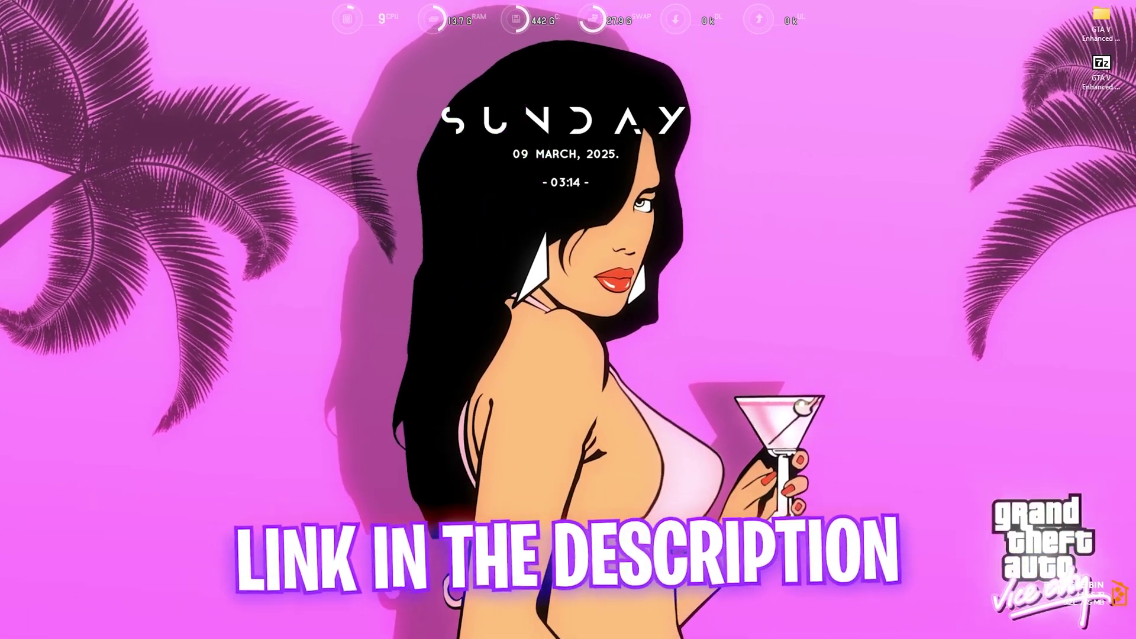
key("super+Up")
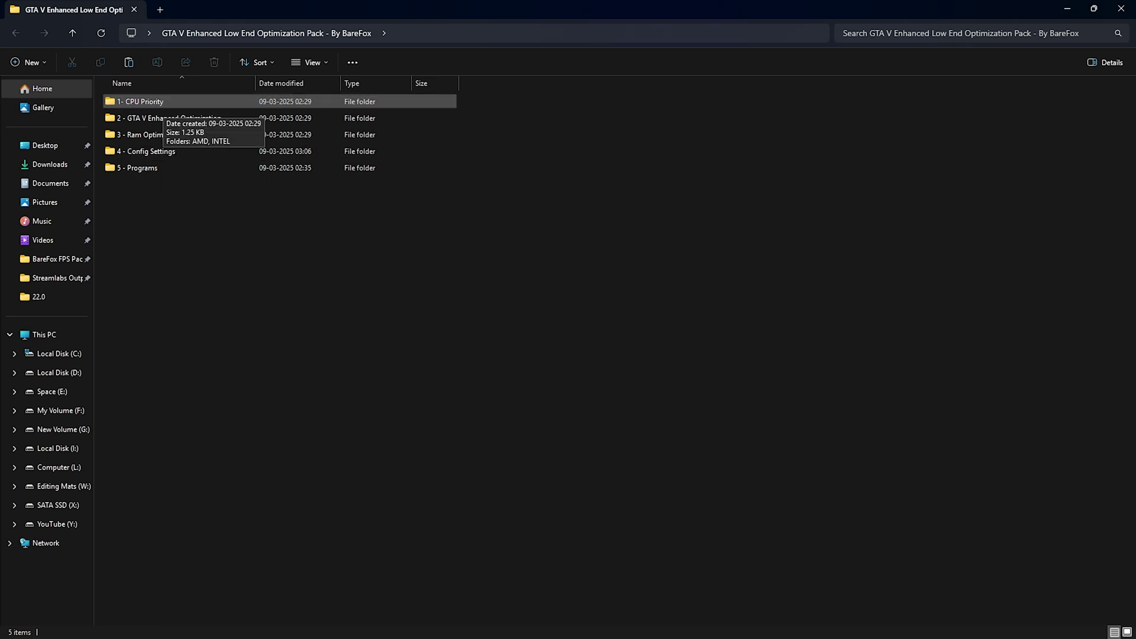
double_click(142, 101)
left_click(142, 101)
key("Return")
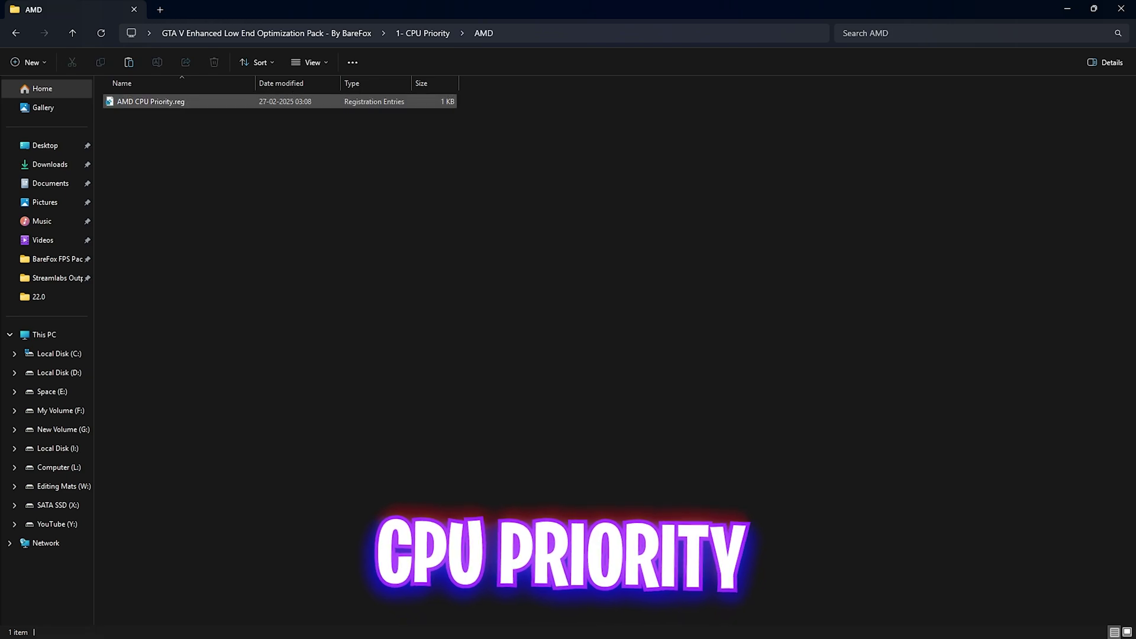
Go to the INTEL folder in 1- CPU Priority and run Intel CPU Priority.reg.
key("alt+Left")
key("Down")
key("Return")
key("Down")
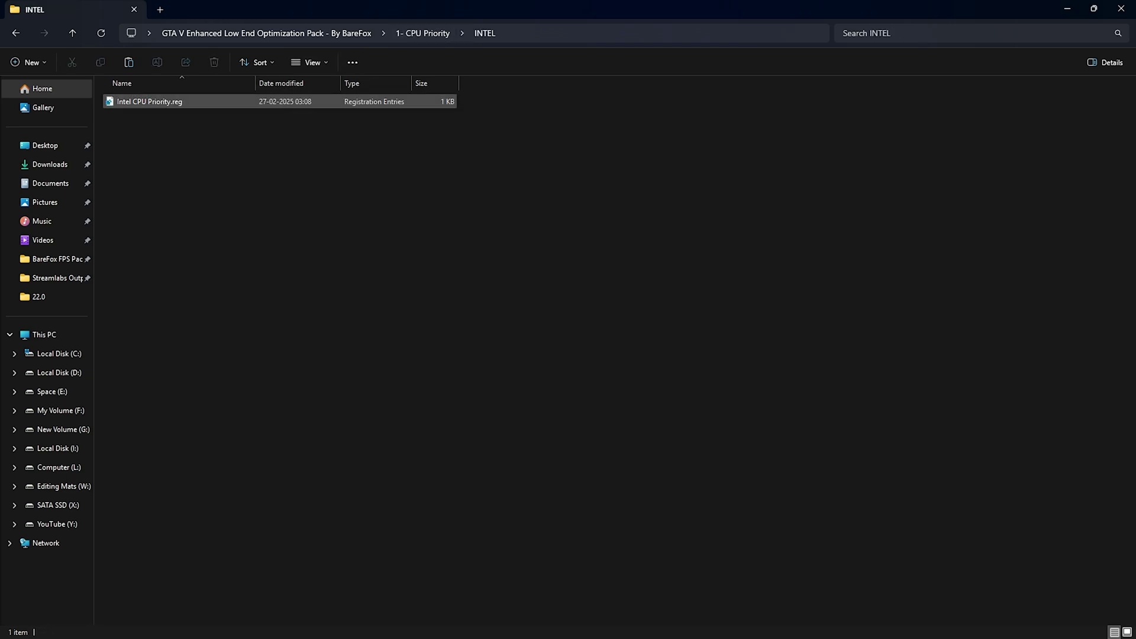
key("alt+Left")
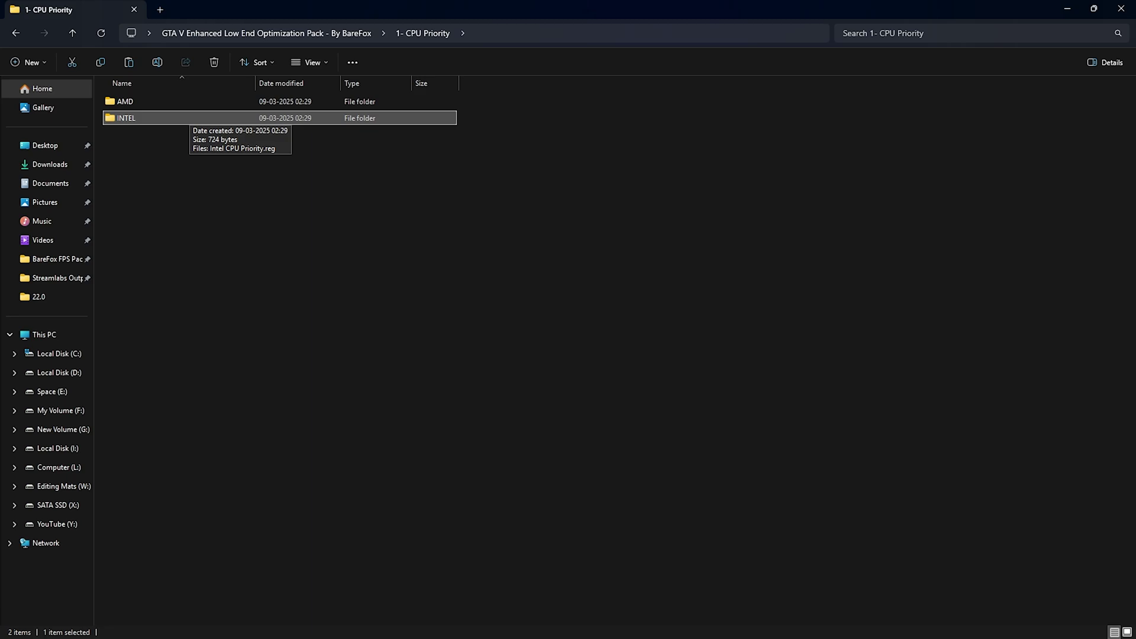
key("Return")
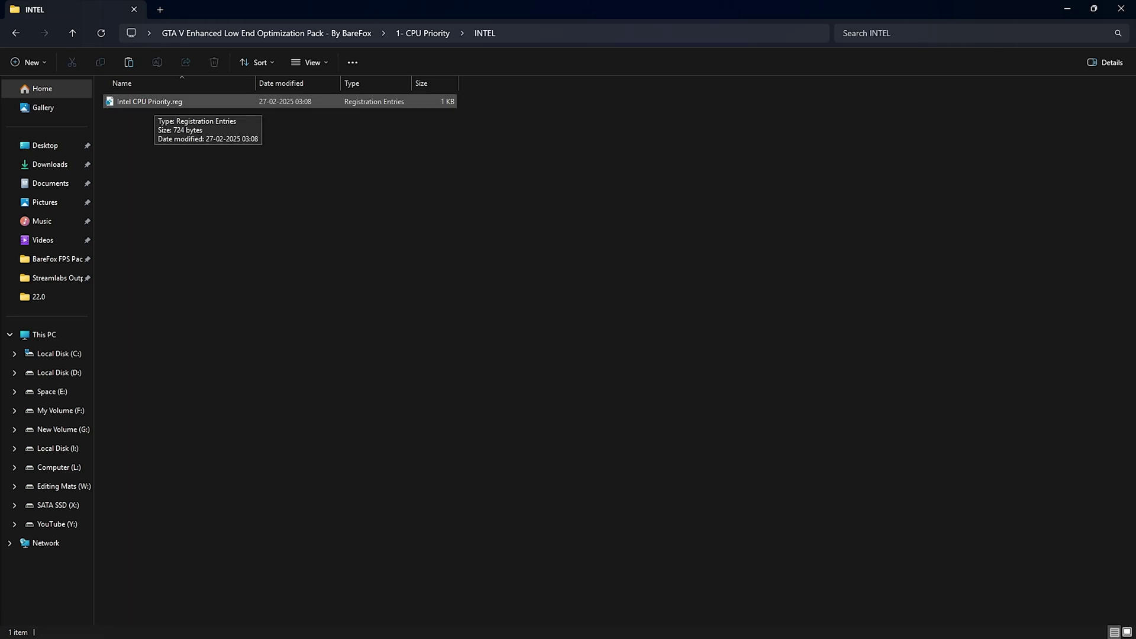
double_click(155, 103)
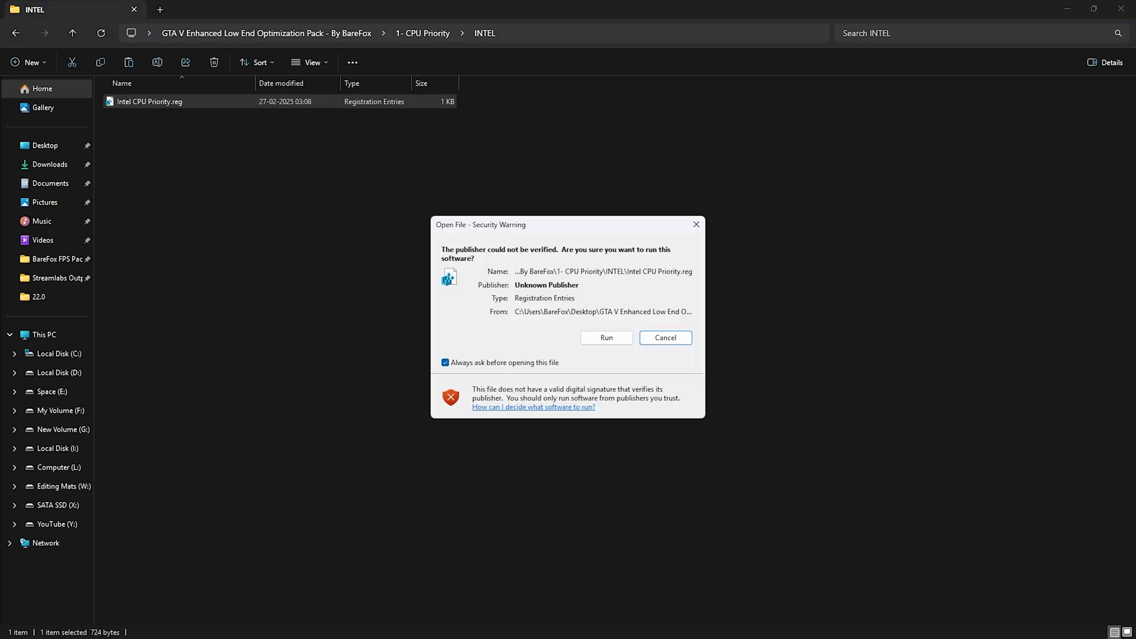
left_click(606, 338)
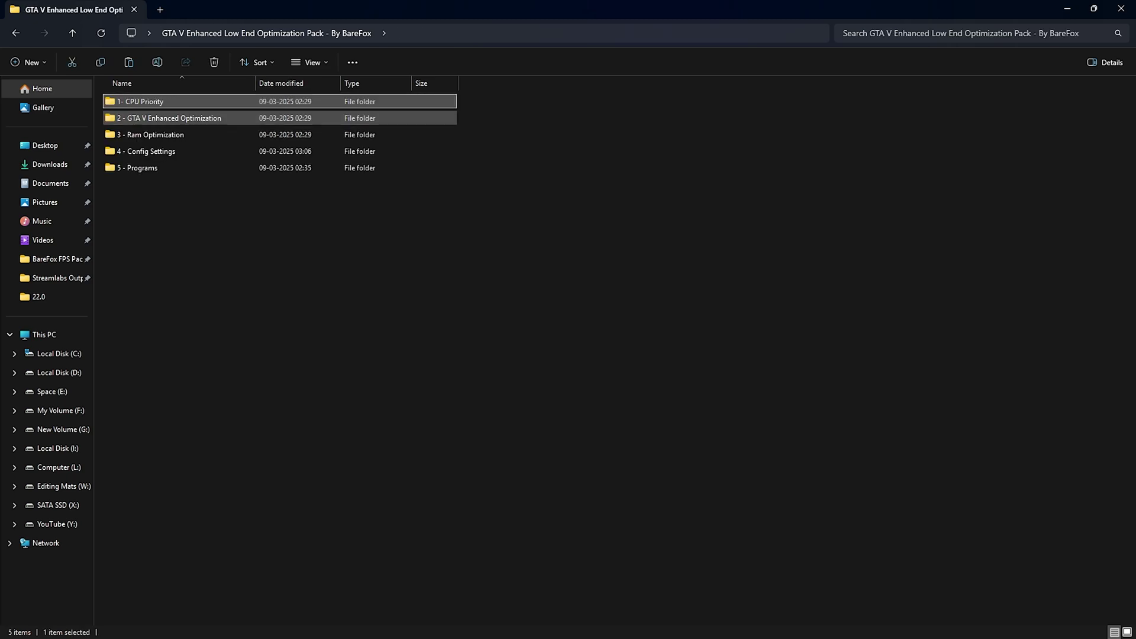
Open the 2 - GTA V Enhanced Optimization folder and select GTA V Enhanced HighPriority.reg.
double_click(169, 118)
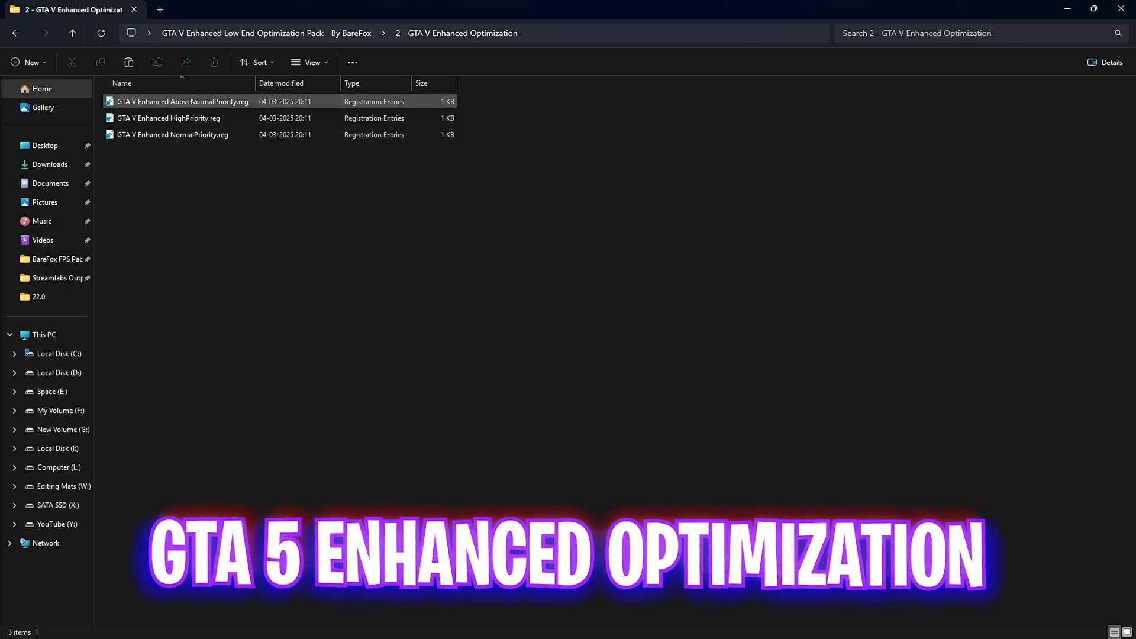
left_click(235, 103)
left_click(231, 118)
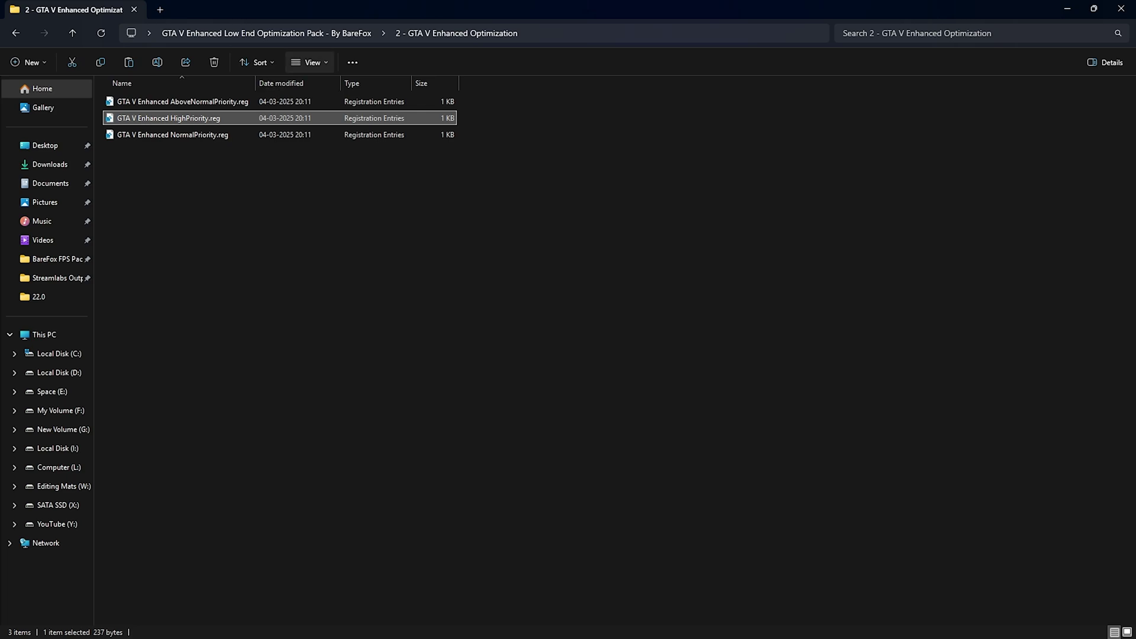
Open the pack's 3 - Ram Optimization folder and select 32GB Ram.reg, followed by Reset to Default.reg.
left_click(294, 34)
double_click(231, 134)
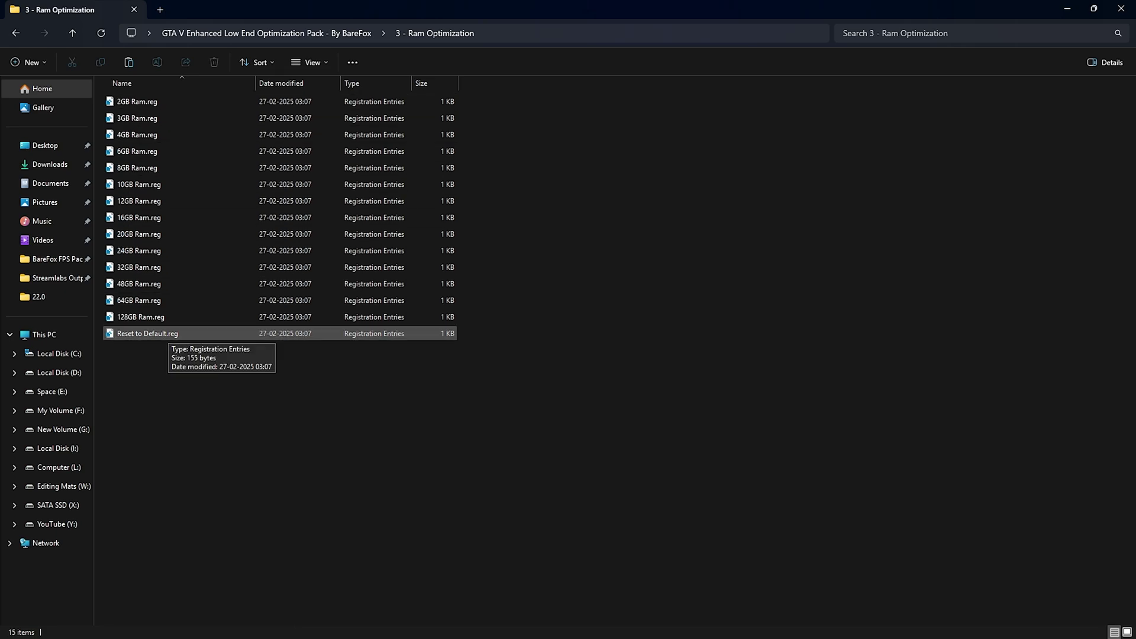
left_click(161, 268)
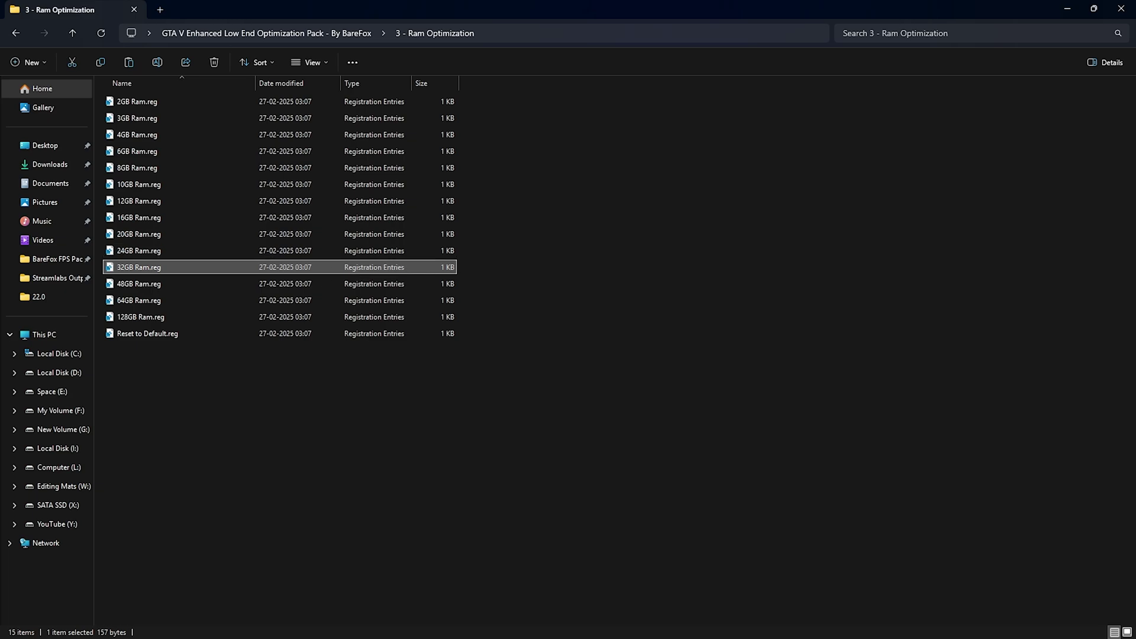
left_click(147, 333)
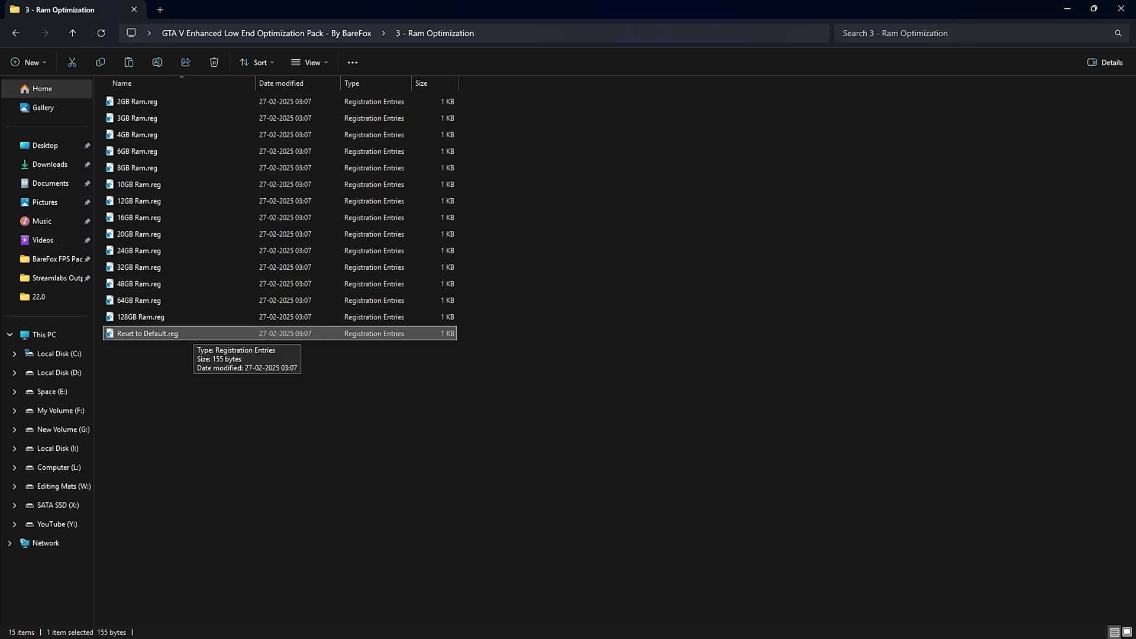
Open the 4 - Config Settings folder, and in a separate tab select settings.xml in Documents > Rockstar Games > GTAV Enhanced.
key("alt+Up")
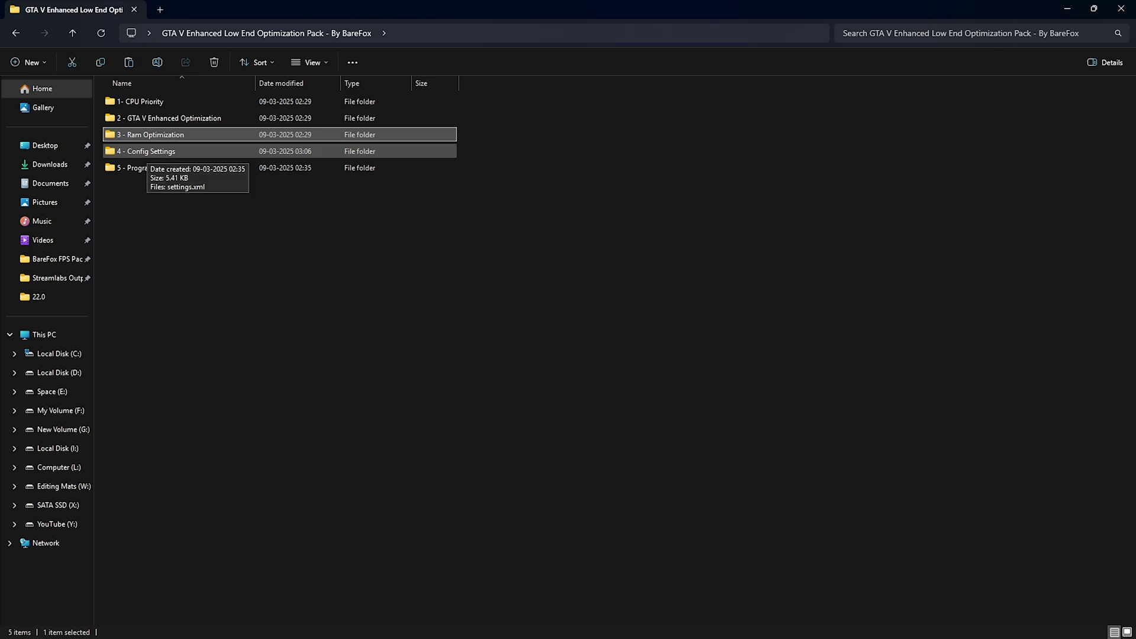
double_click(148, 152)
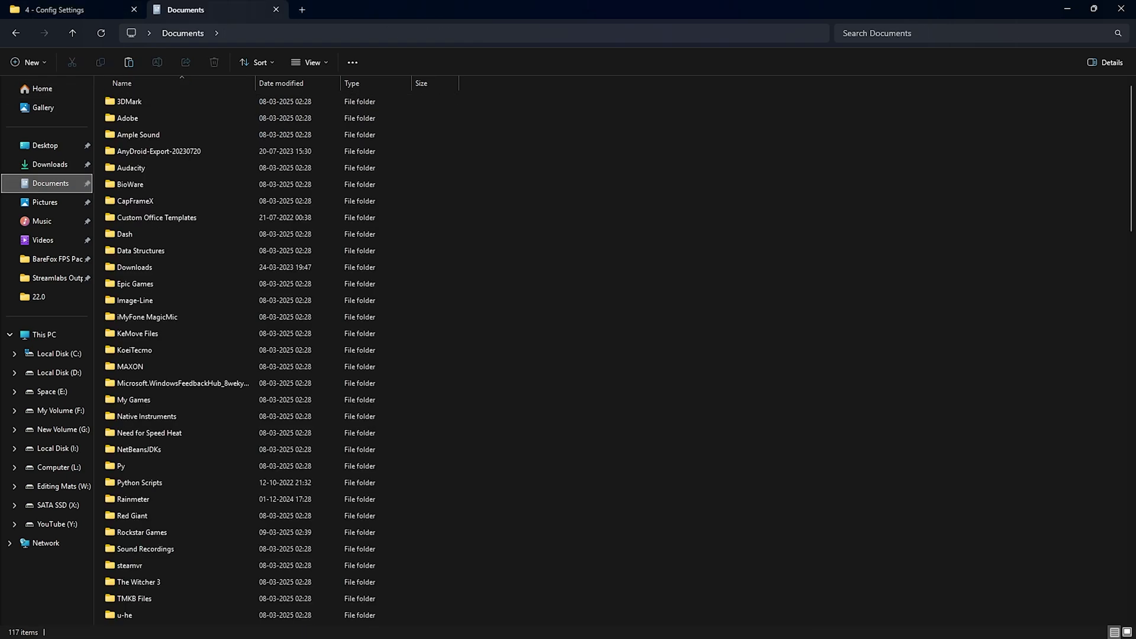
scroll(178, 331, "down", 1)
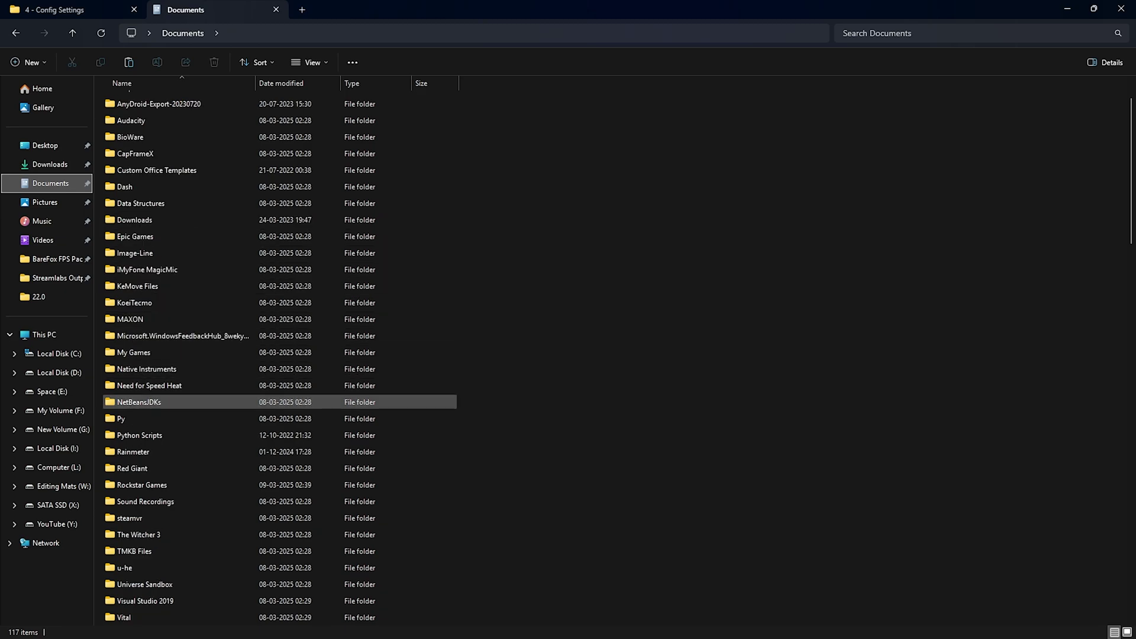
double_click(142, 485)
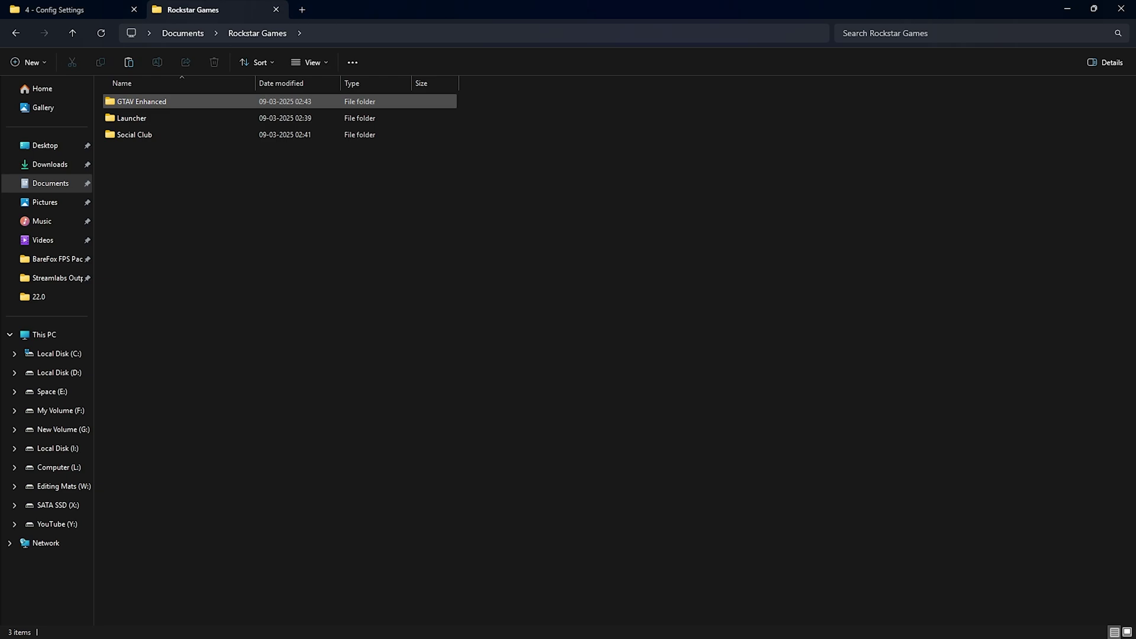
double_click(142, 102)
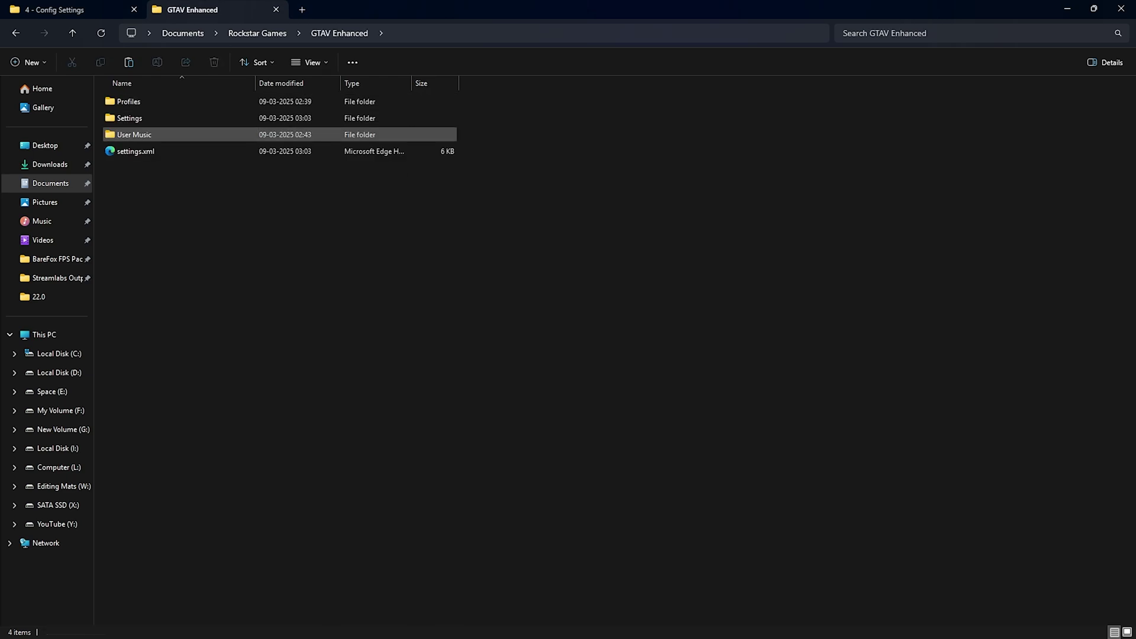
left_click(142, 152)
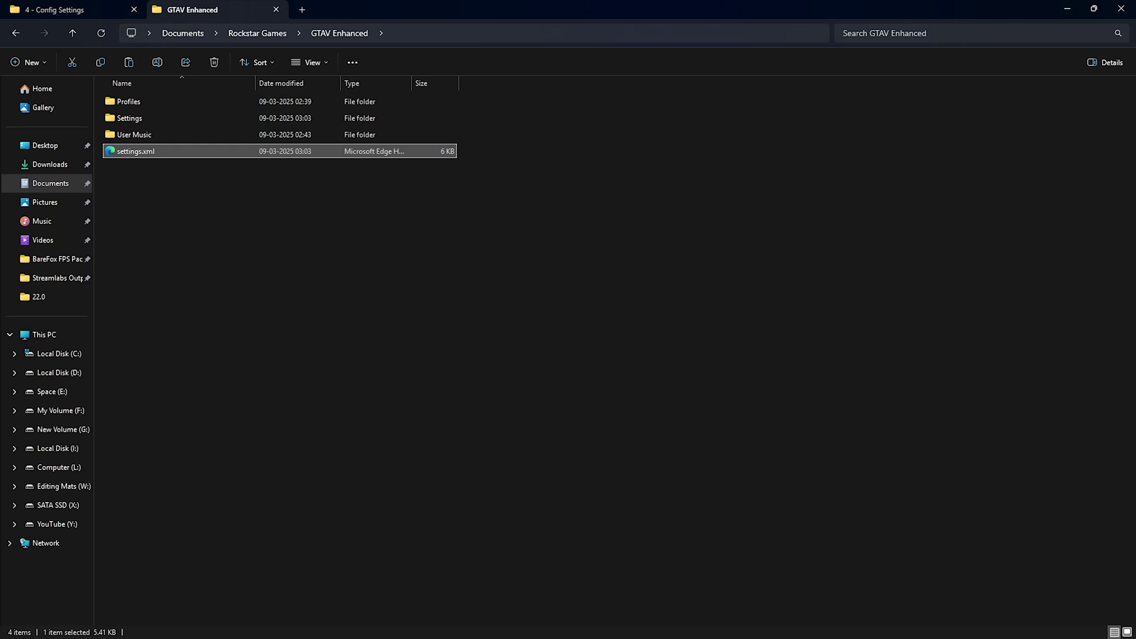
Create a folder named Backup in the GTAV Enhanced folder and move settings.xml into it.
right_click(173, 208)
mouse_move(249, 336)
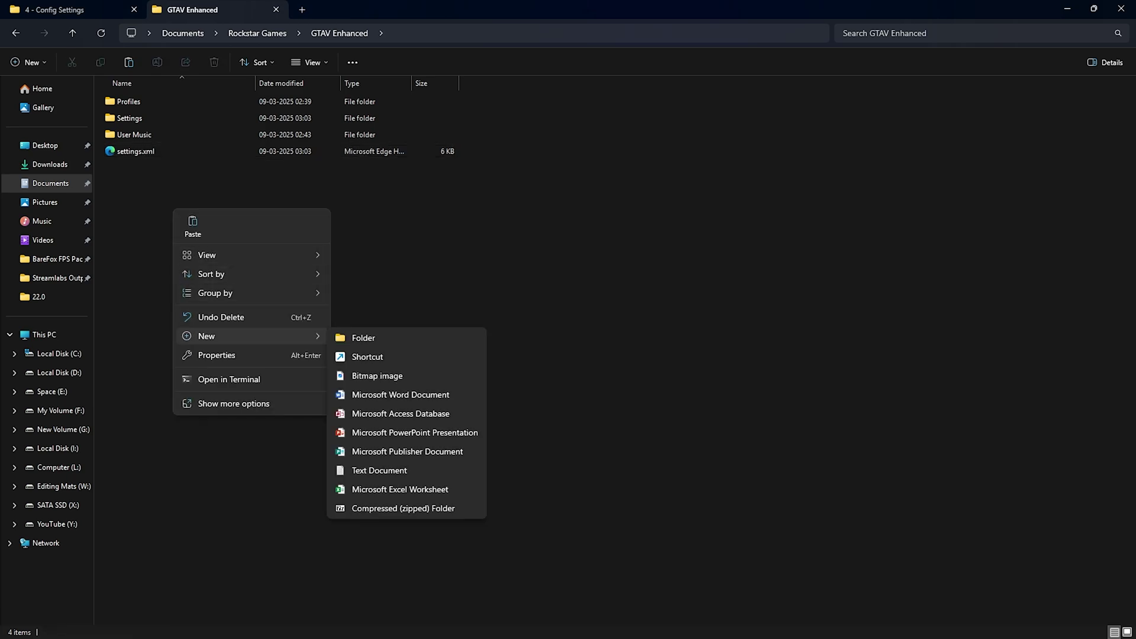
left_click(364, 338)
type("Backu")
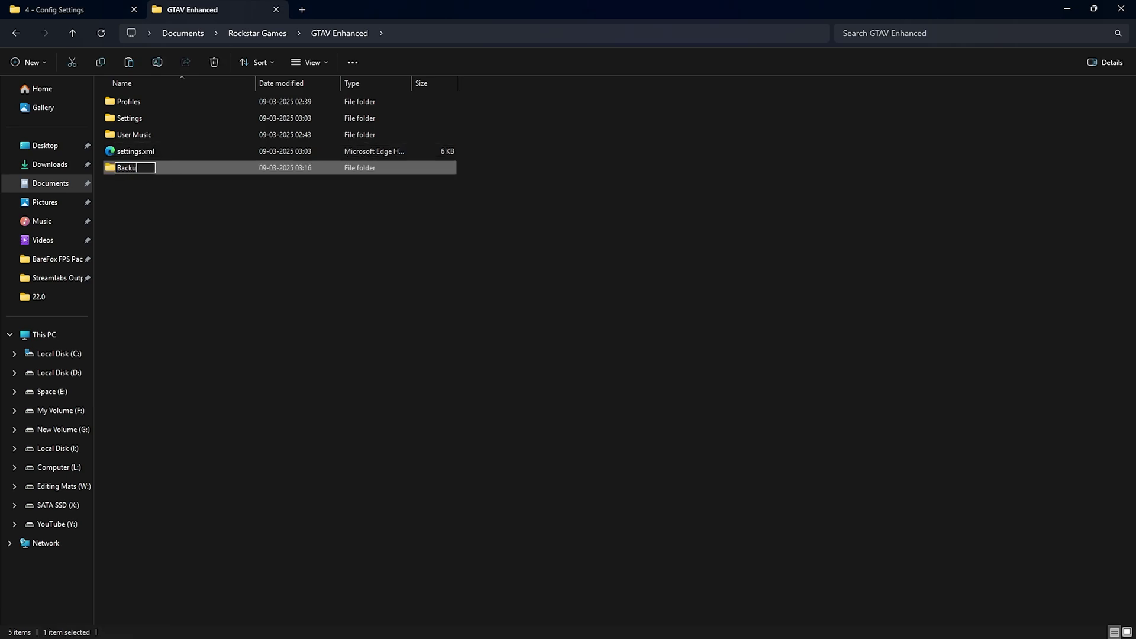
type("p")
key("Return")
left_click(189, 168)
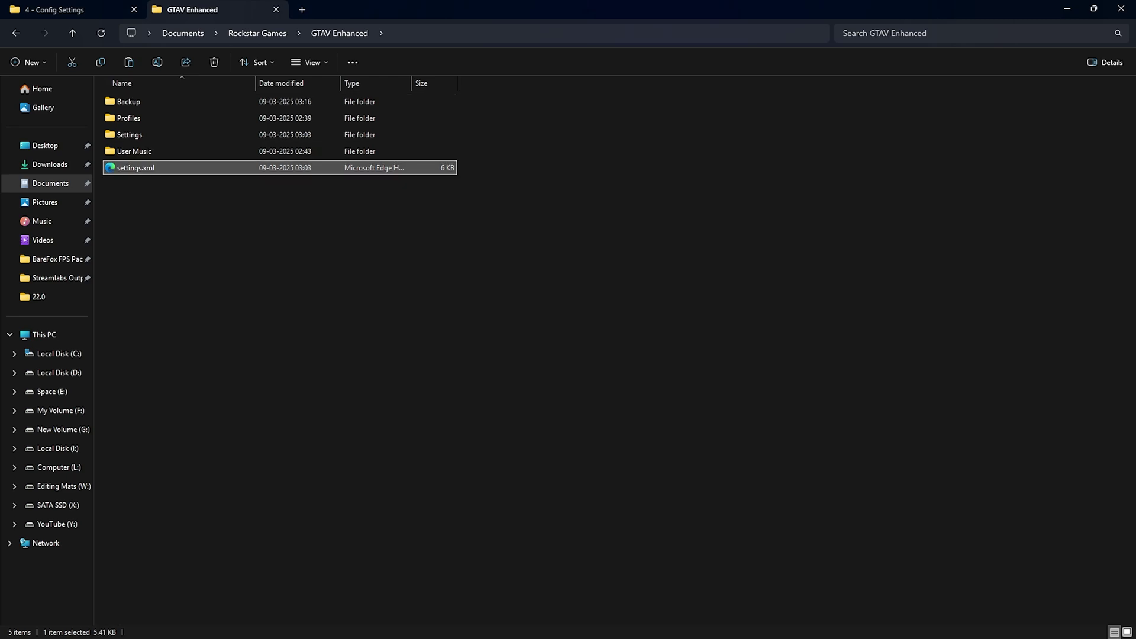
left_click_drag(136, 167, 177, 101)
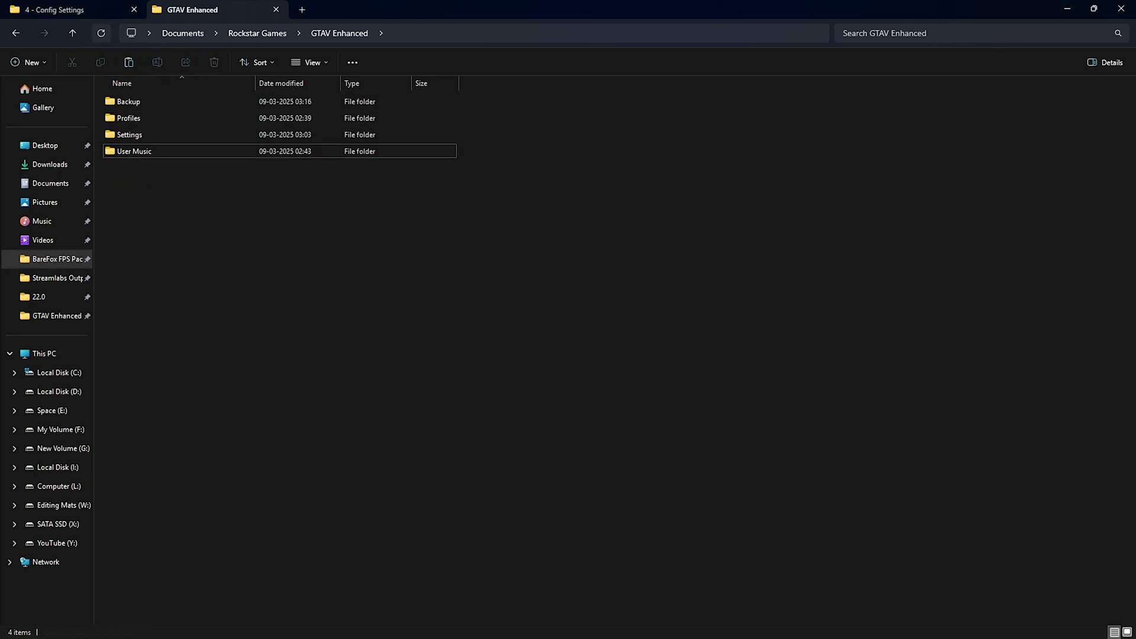
Copy settings.xml from 4 - Config Settings into the GTAV Enhanced folder and close that folder's tab.
left_click(73, 10)
left_click(142, 102)
key("ctrl+Tab")
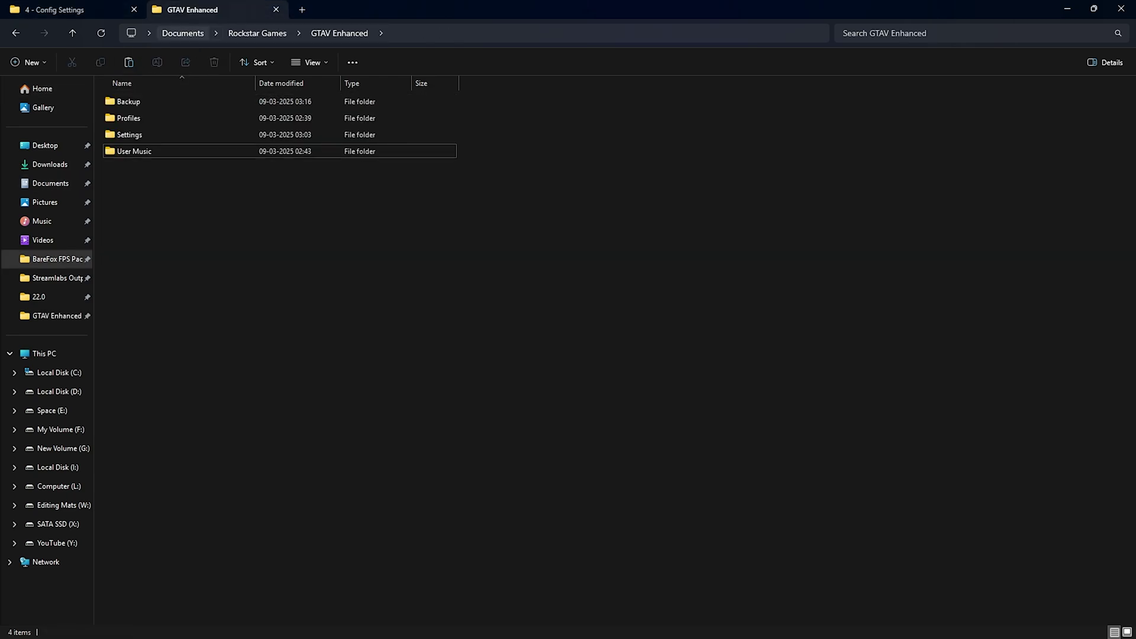
key("ctrl+v")
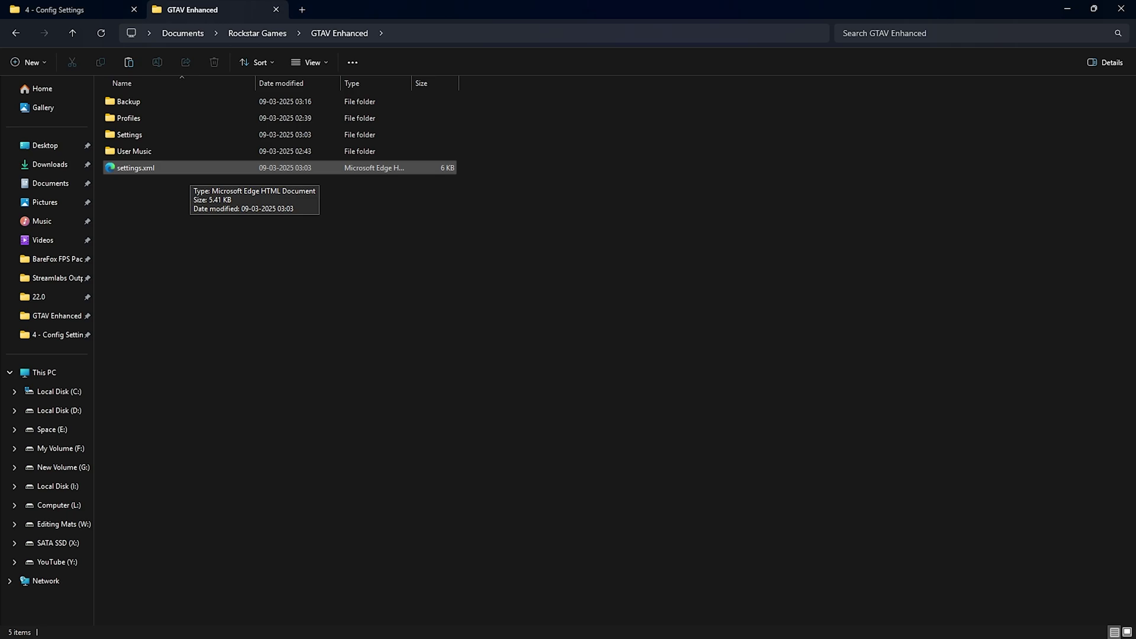
left_click(276, 9)
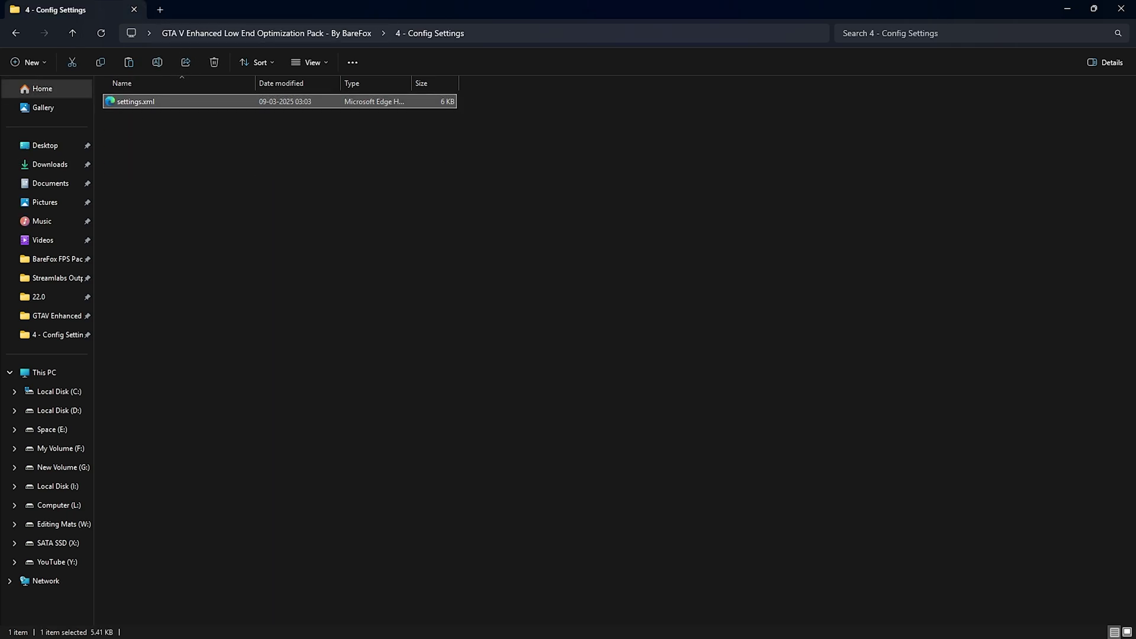
Open the pack's 5 - Programs folder and run Clean Temporary Files.bat as administrator to delete all temporary files.
left_click(16, 34)
double_click(155, 168)
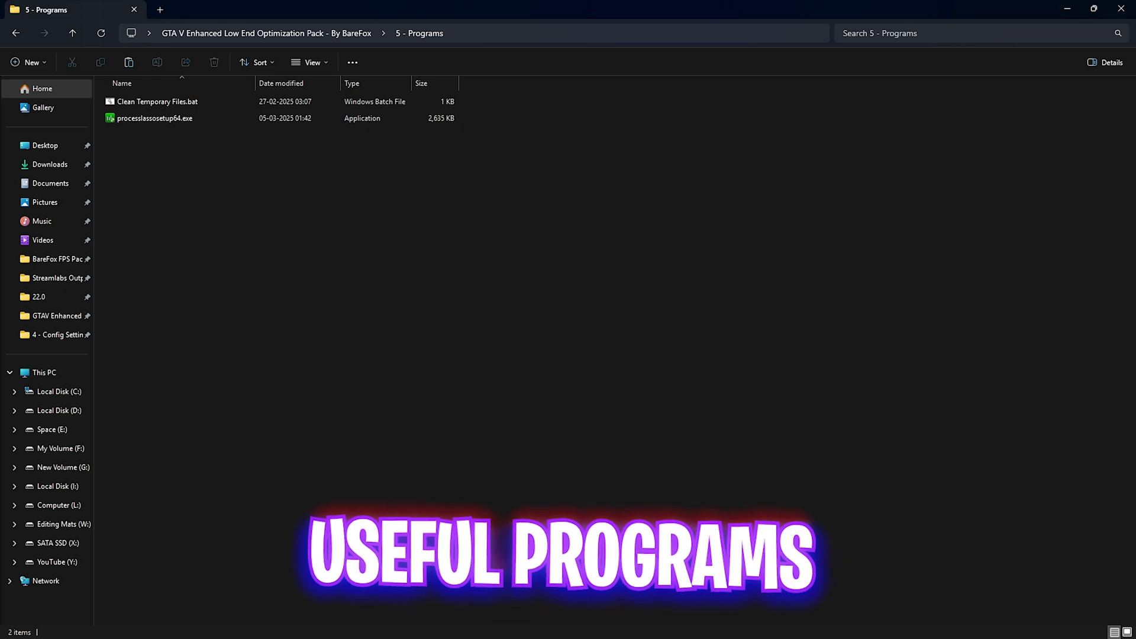
left_click(135, 102)
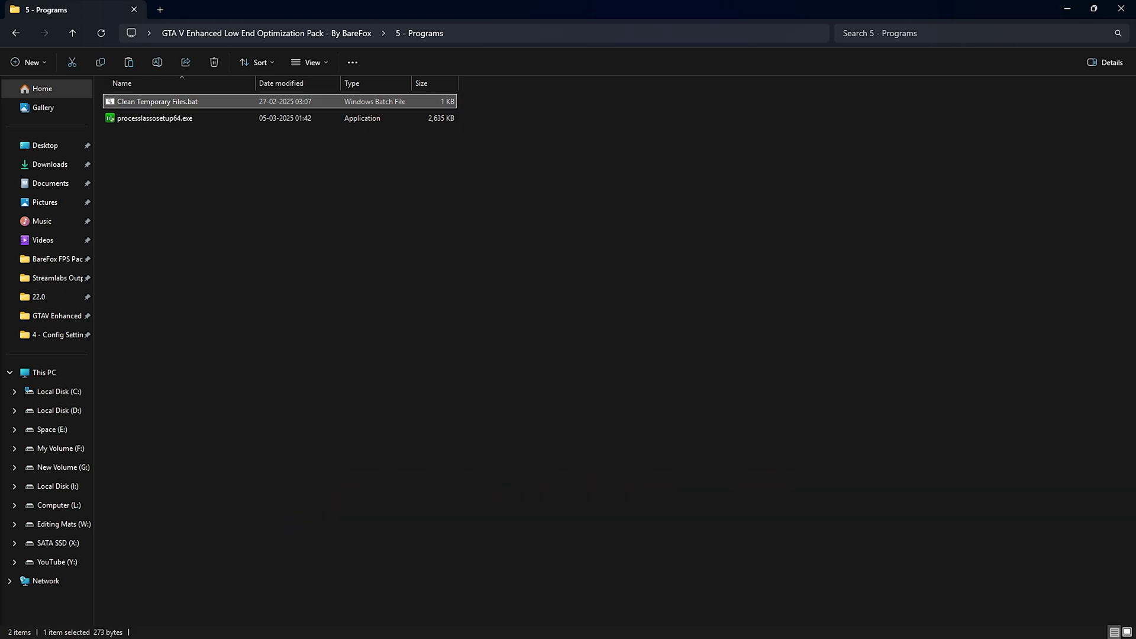
right_click(157, 105)
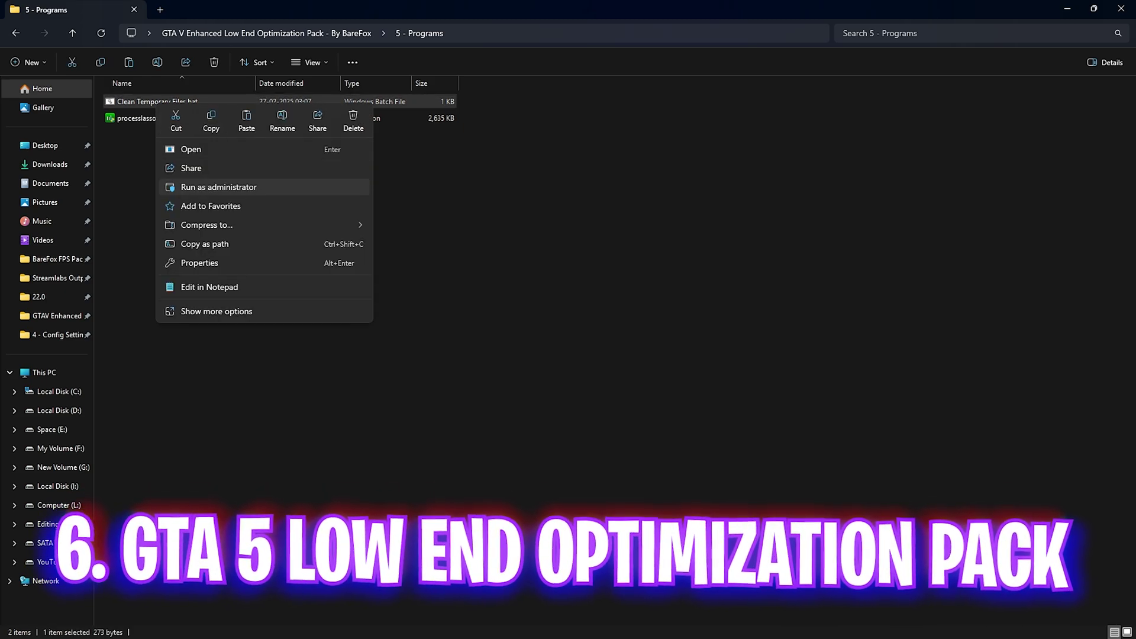
left_click(219, 187)
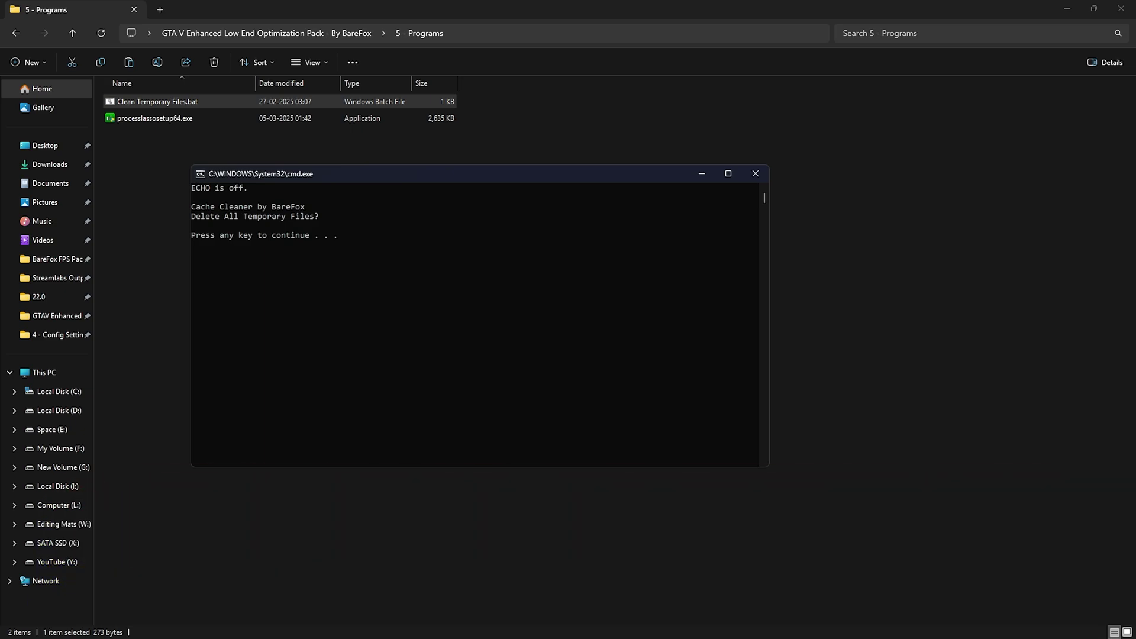
key("Return")
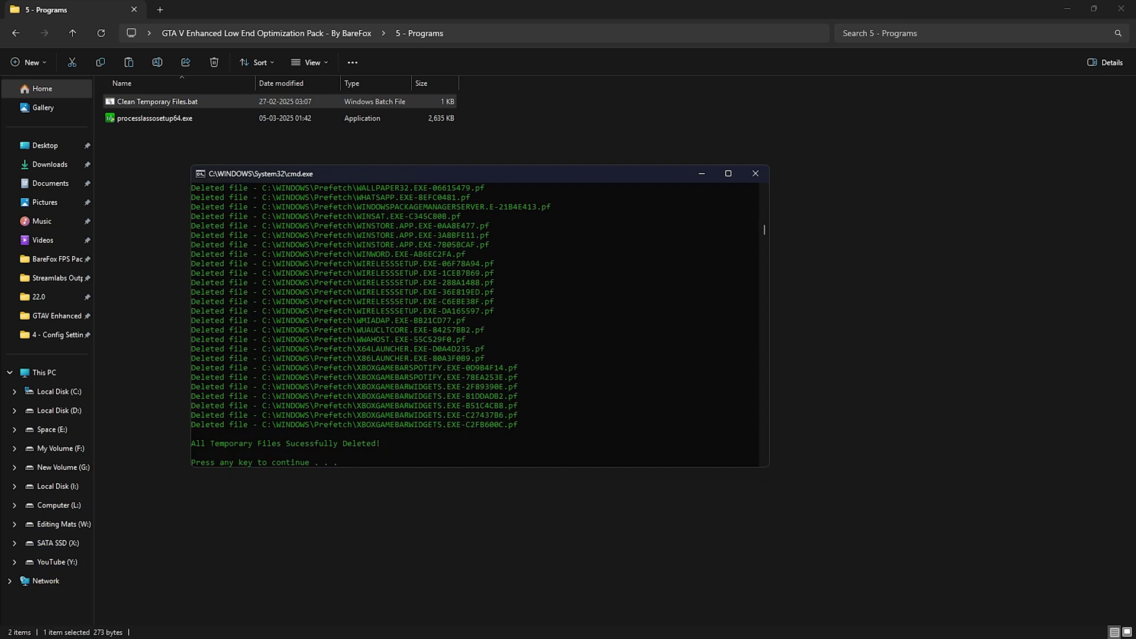
key("Return")
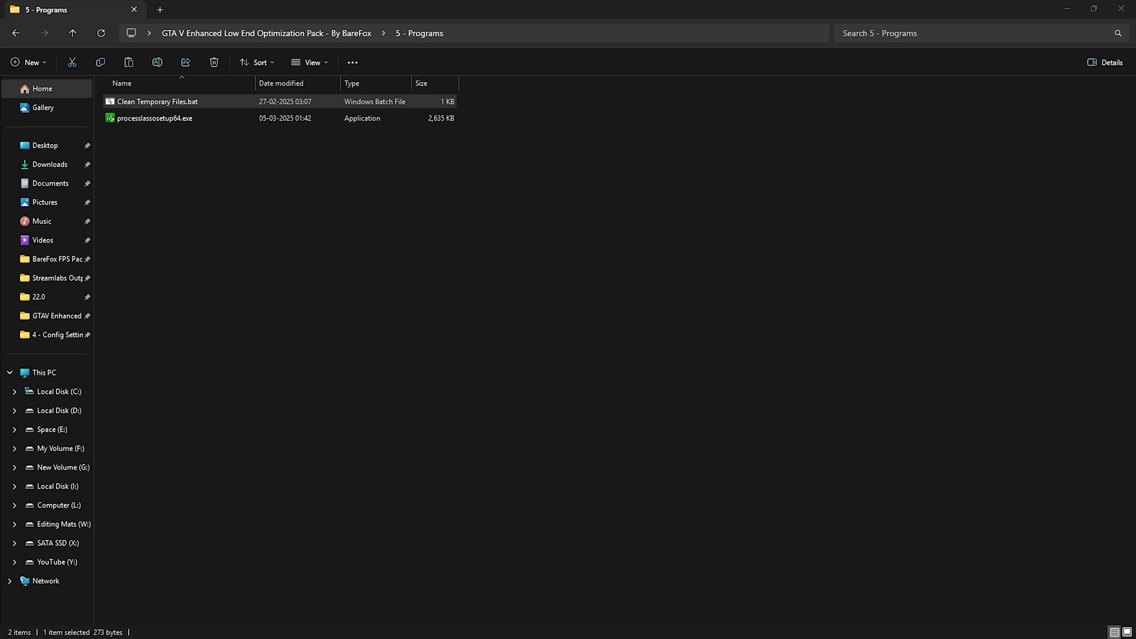
Select processlassosetup64.exe and look up the installed Process Lasso with the Windows search term "pro".
left_click(155, 118)
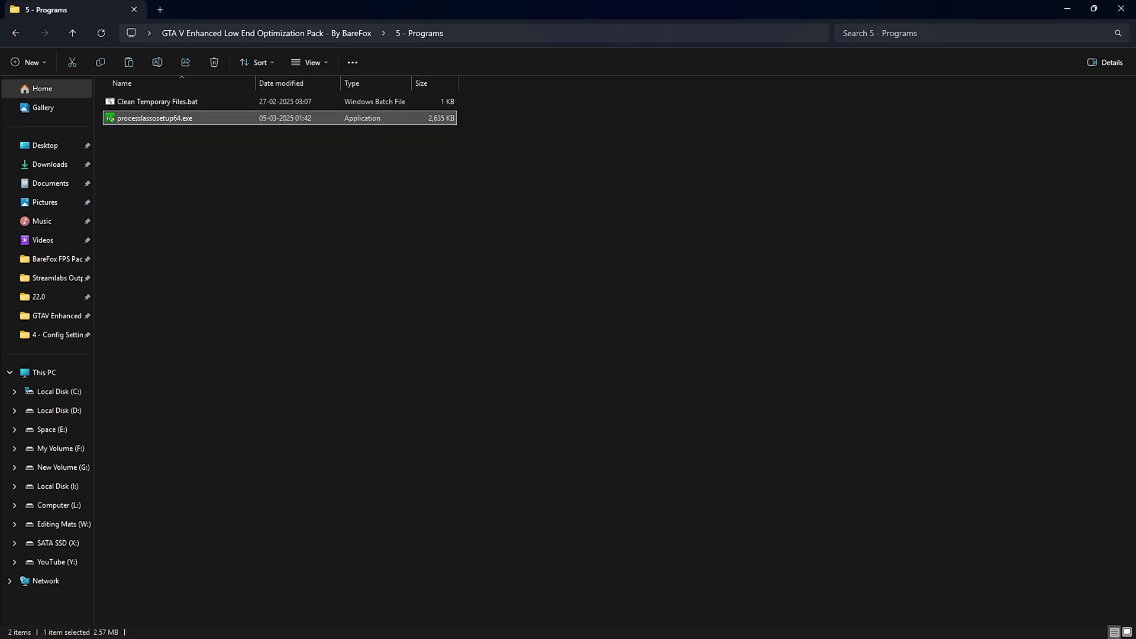
key("super")
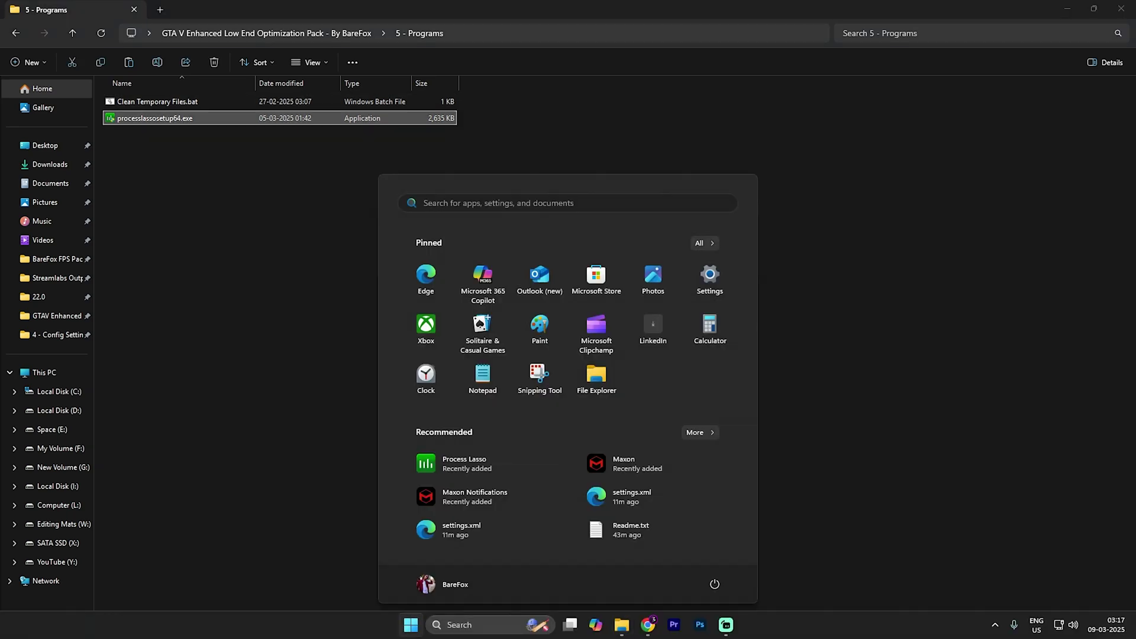
type("pro")
key("Down")
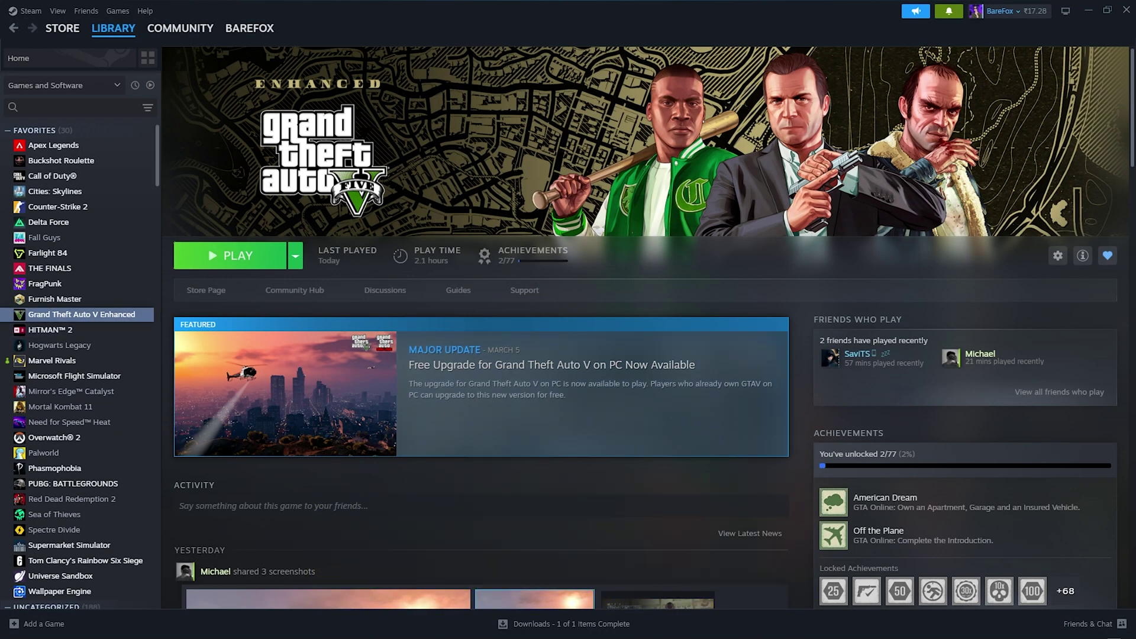
Switch to Steam, set Grand Theft Auto V Enhanced's launch options to -USEALLAVAILABLECORES -HIGH, and launch the game.
right_click(142, 318)
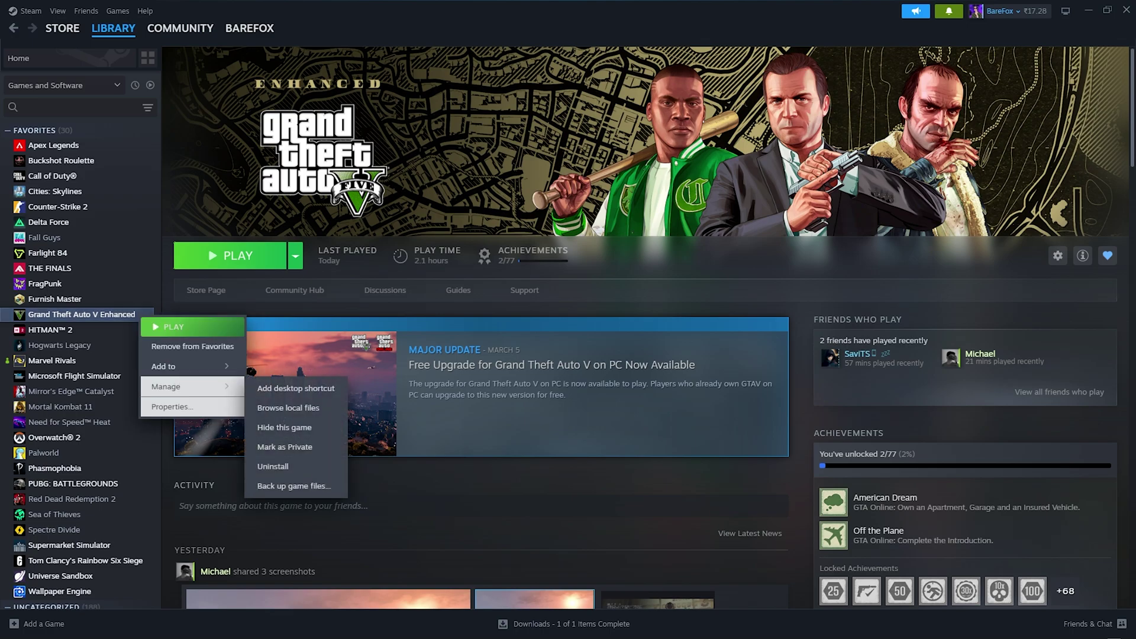
left_click(174, 404)
left_click(456, 318)
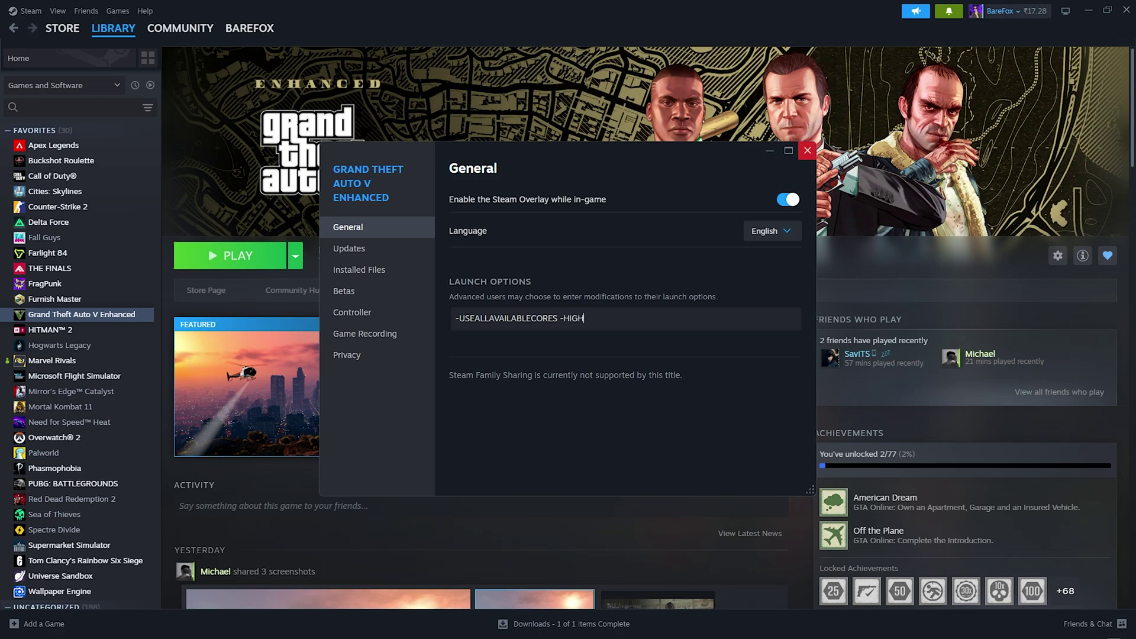
left_click(807, 150)
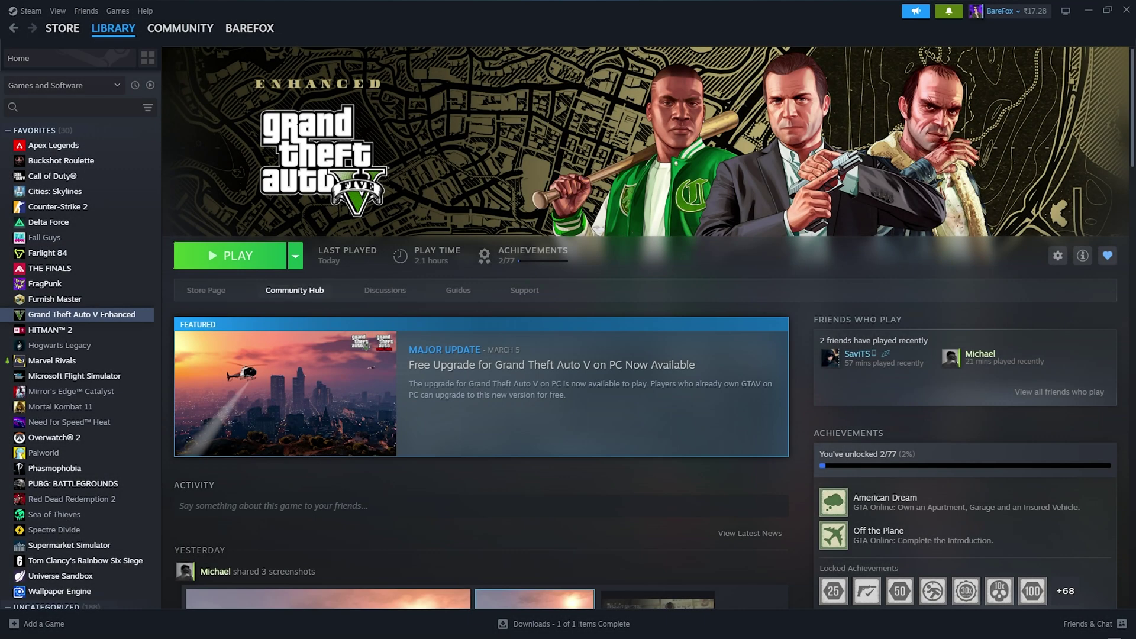
left_click(230, 255)
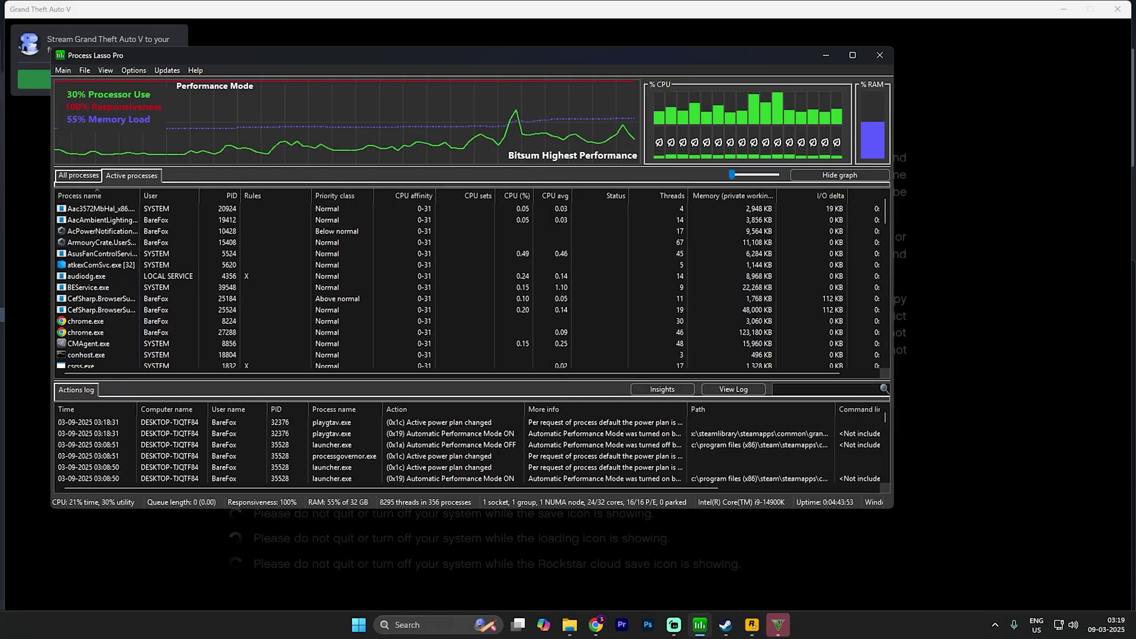
In Process Lasso, set the current CPU priority of the GTA5_Enhanced.exe process to High.
scroll(468, 237, "down", 3)
scroll(468, 265, "down", 10)
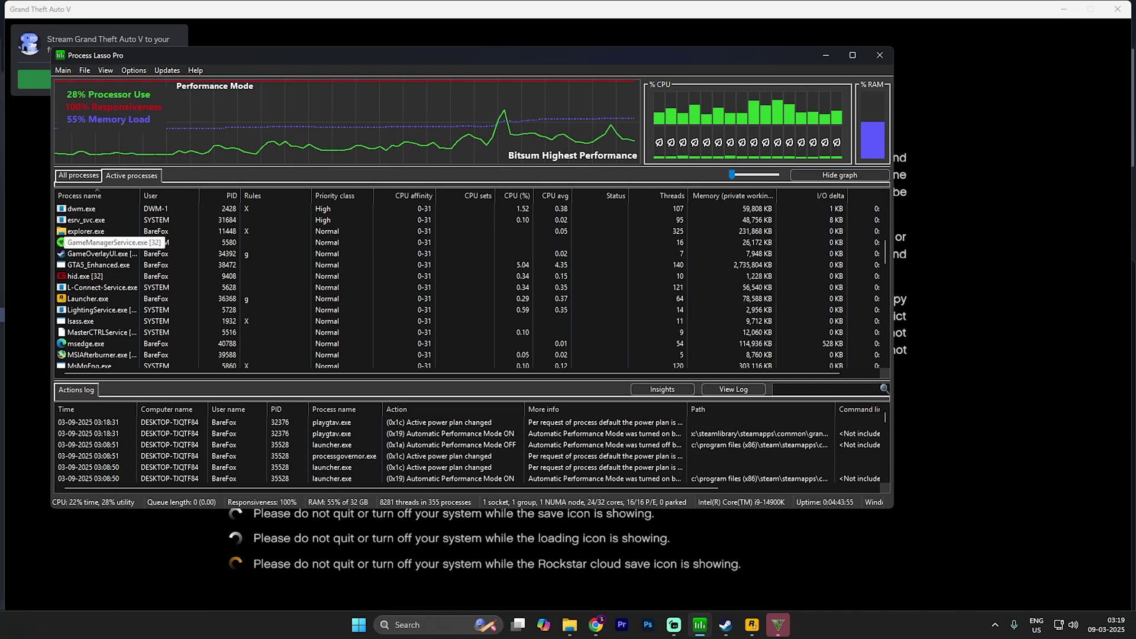
scroll(468, 255, "down", 3)
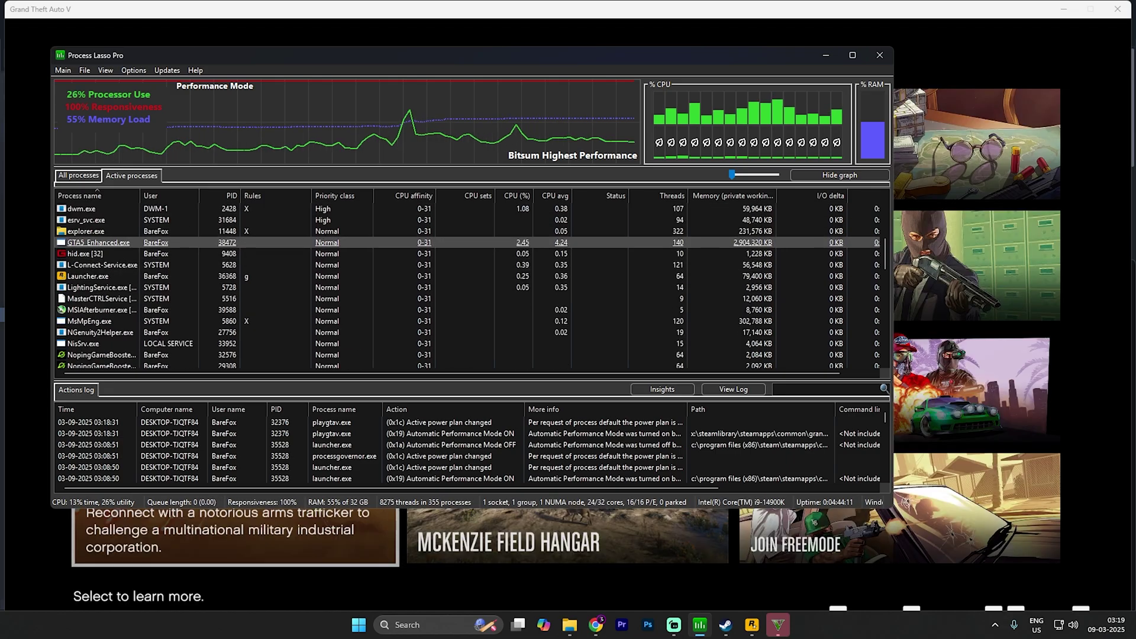
scroll(468, 243, "up", 1)
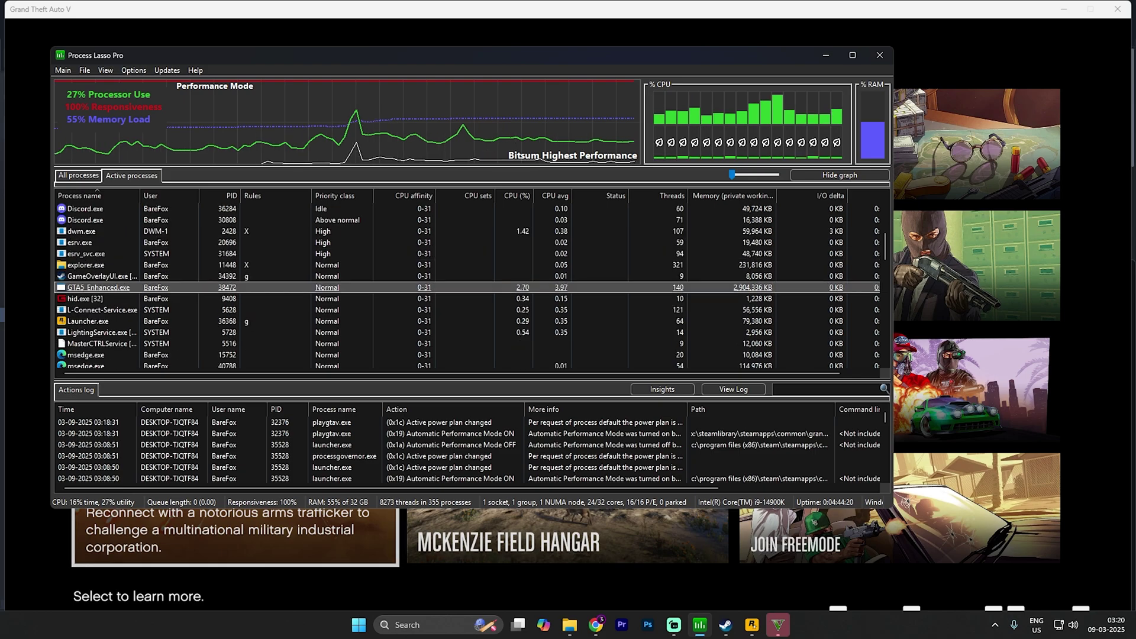
right_click(129, 288)
mouse_move(178, 293)
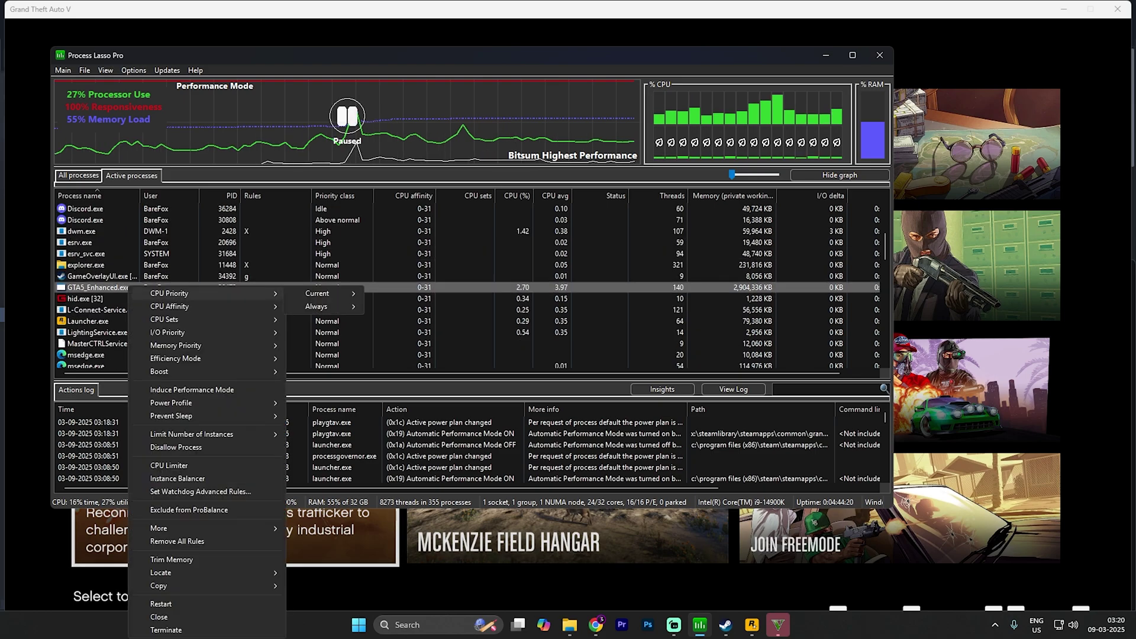
mouse_move(319, 294)
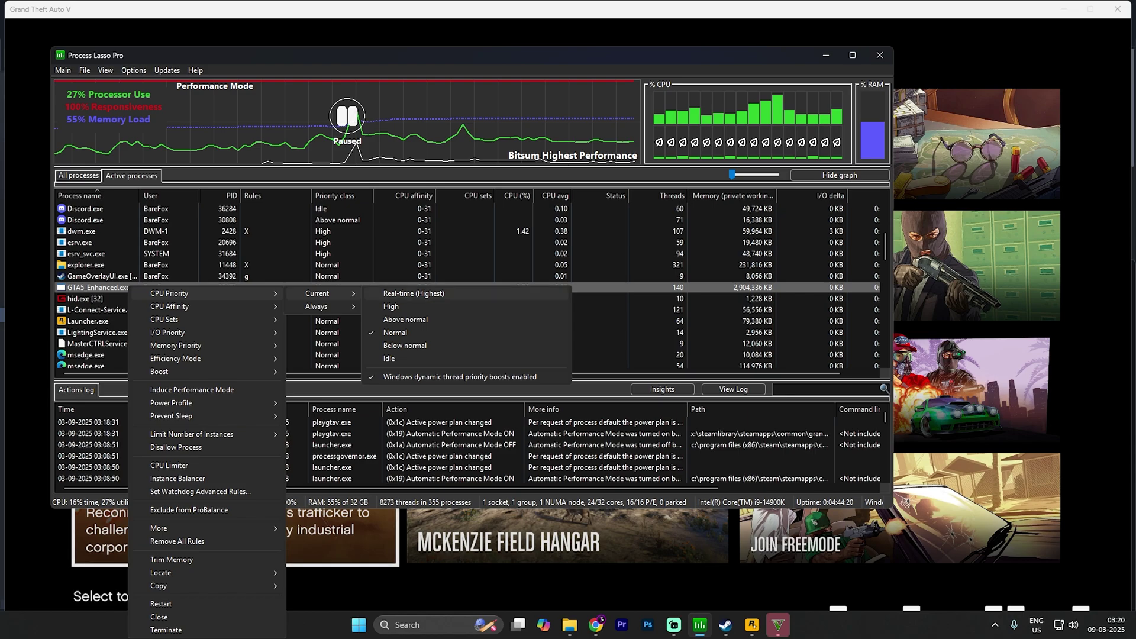
left_click(391, 306)
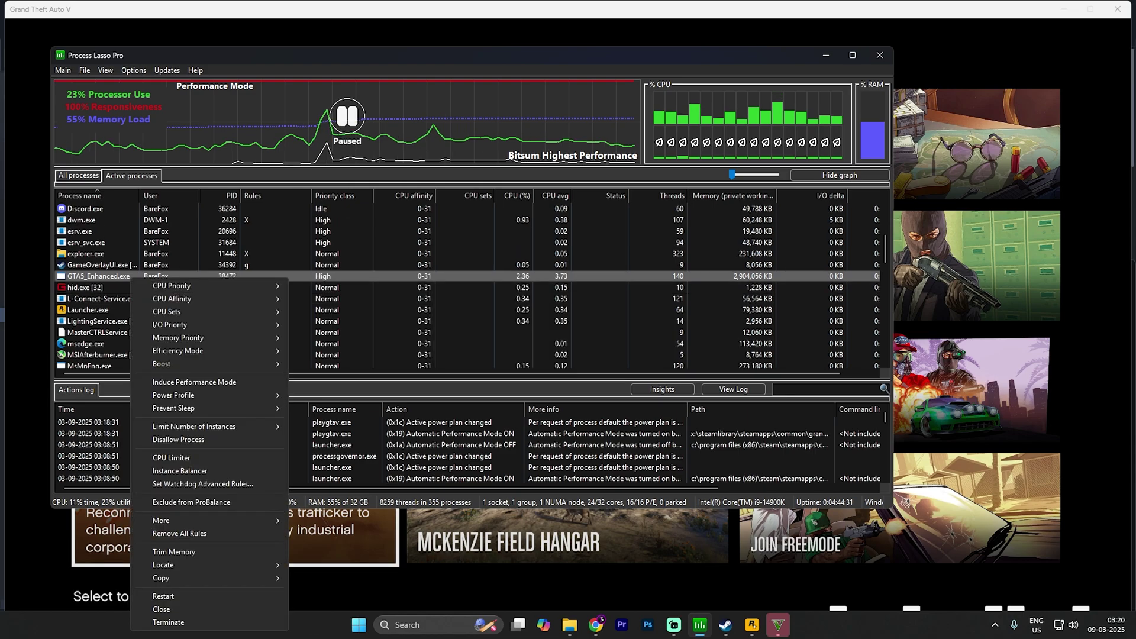
mouse_move(178, 364)
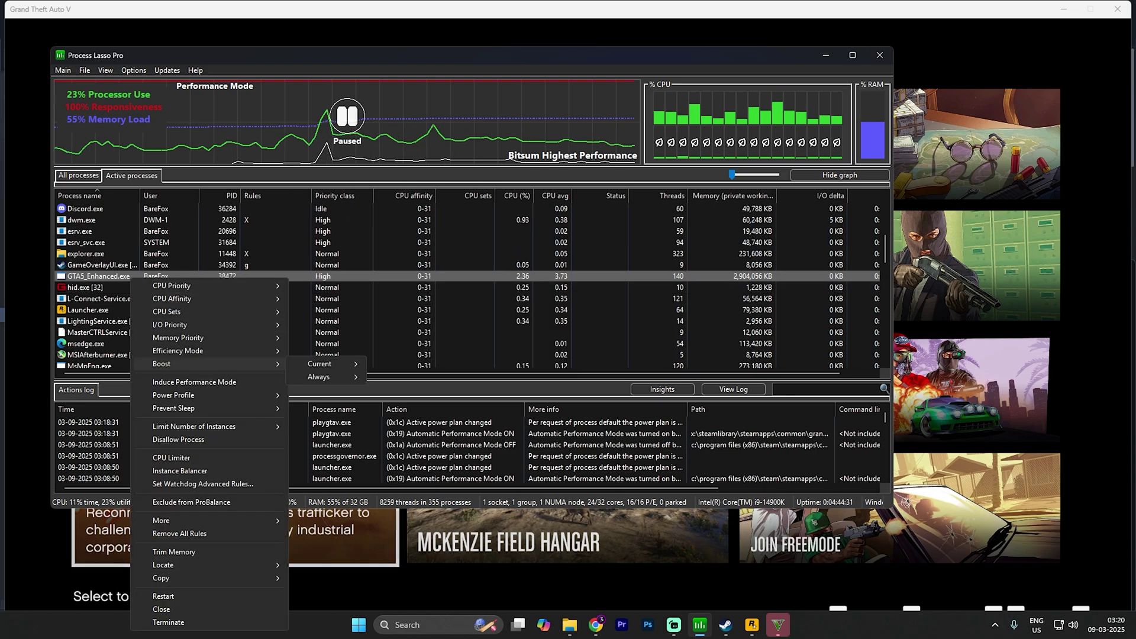
mouse_move(322, 364)
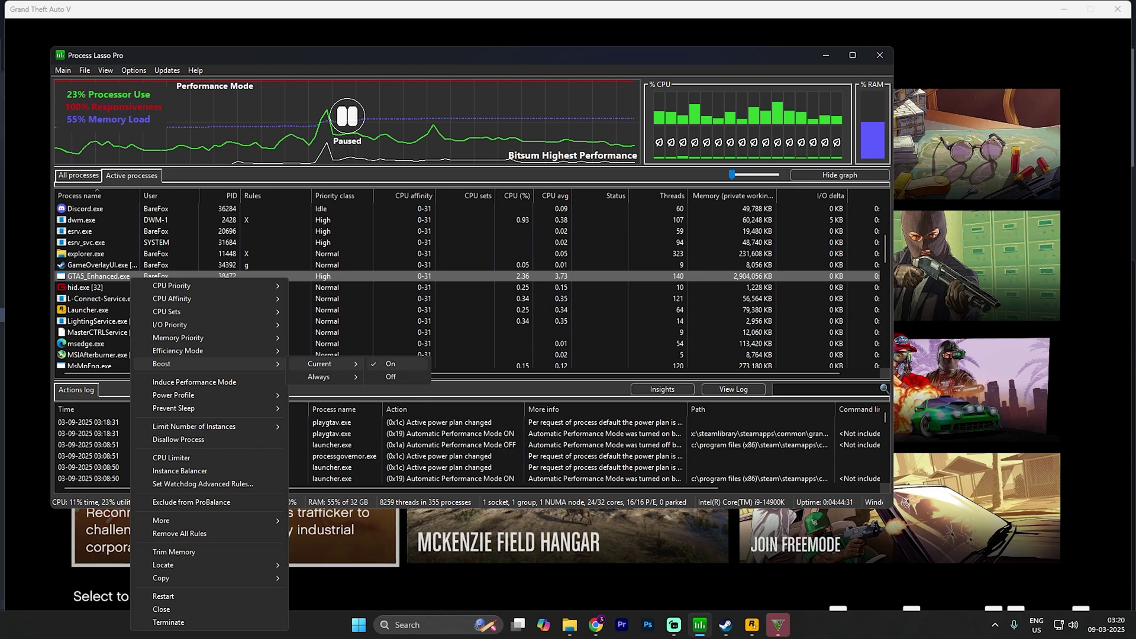
mouse_move(177, 338)
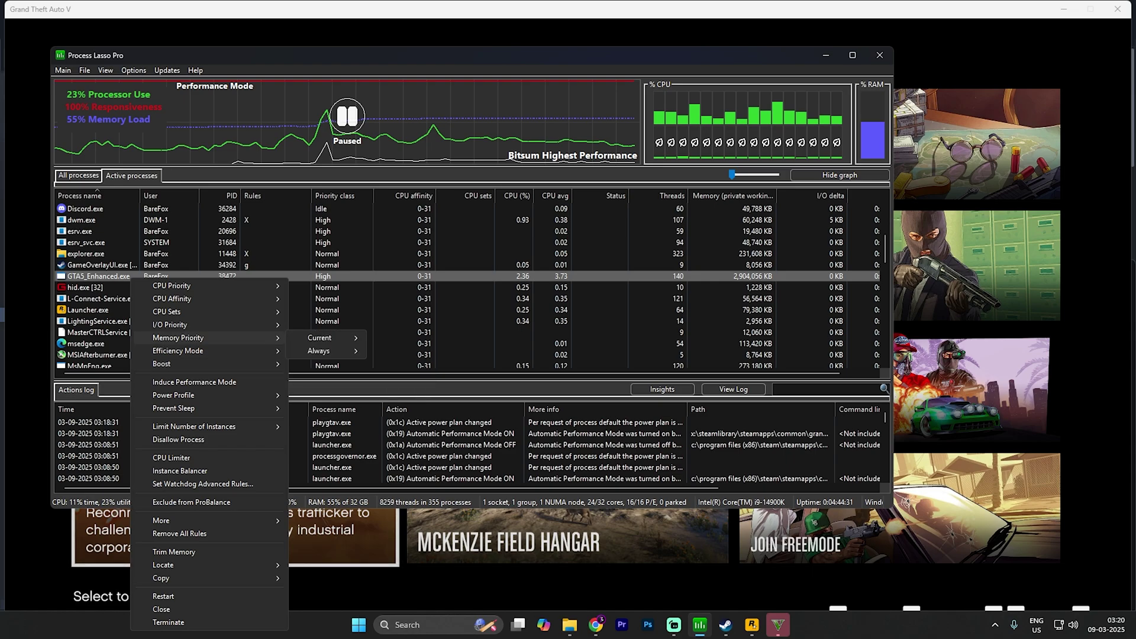
mouse_move(319, 338)
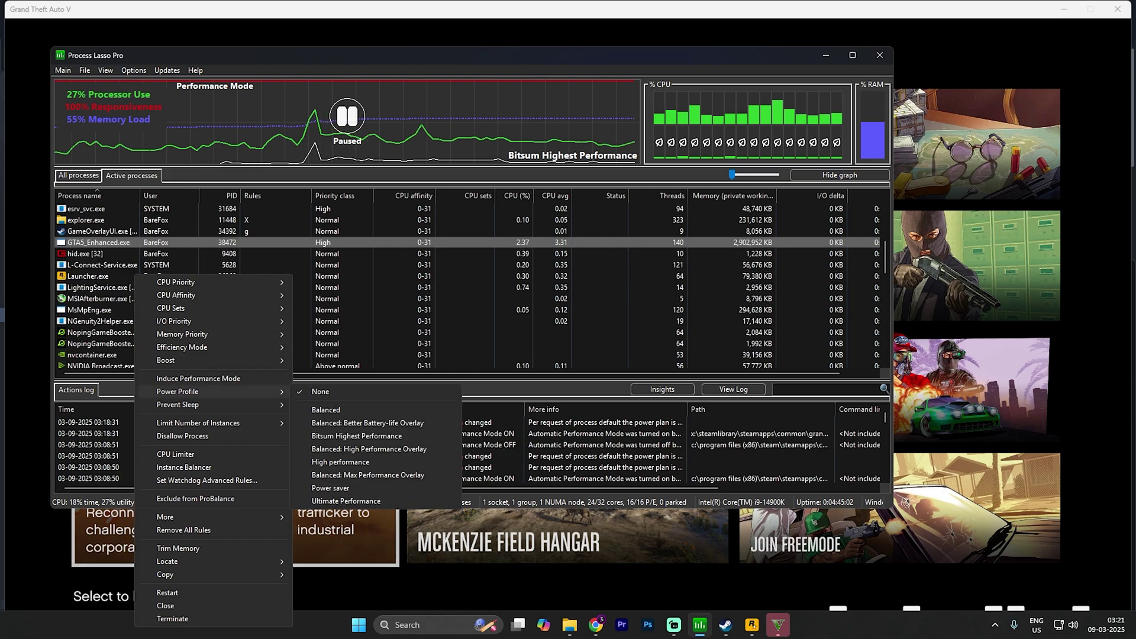
Set the power profile of the GTA5_Enhanced.exe process to Bitsum Highest Performance and switch back to Grand Theft Auto V.
mouse_move(178, 392)
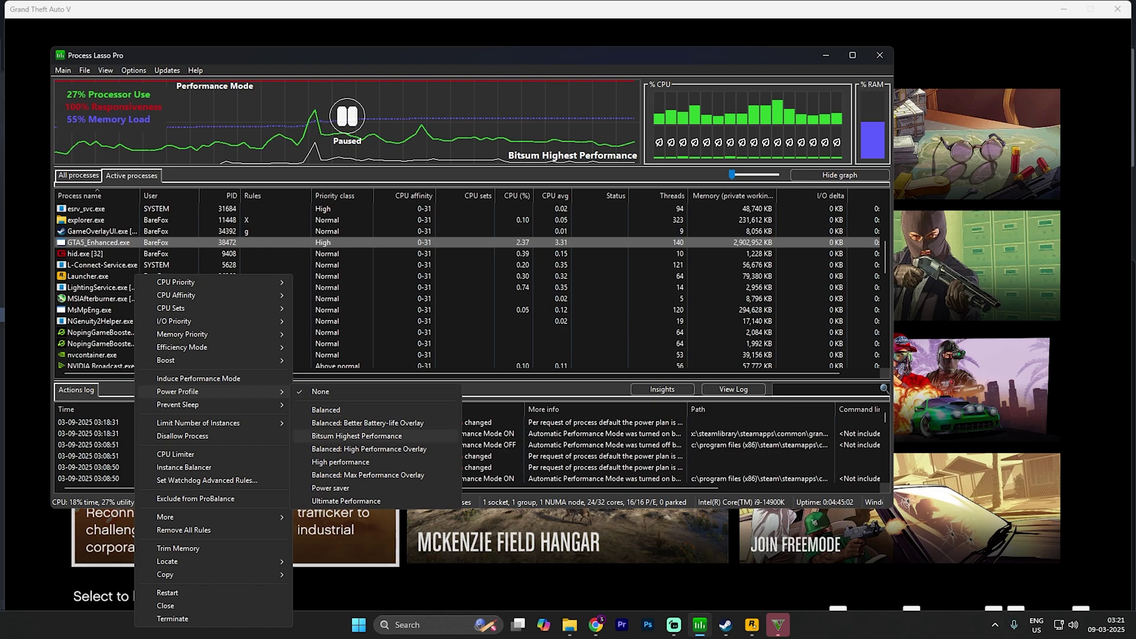
left_click(357, 436)
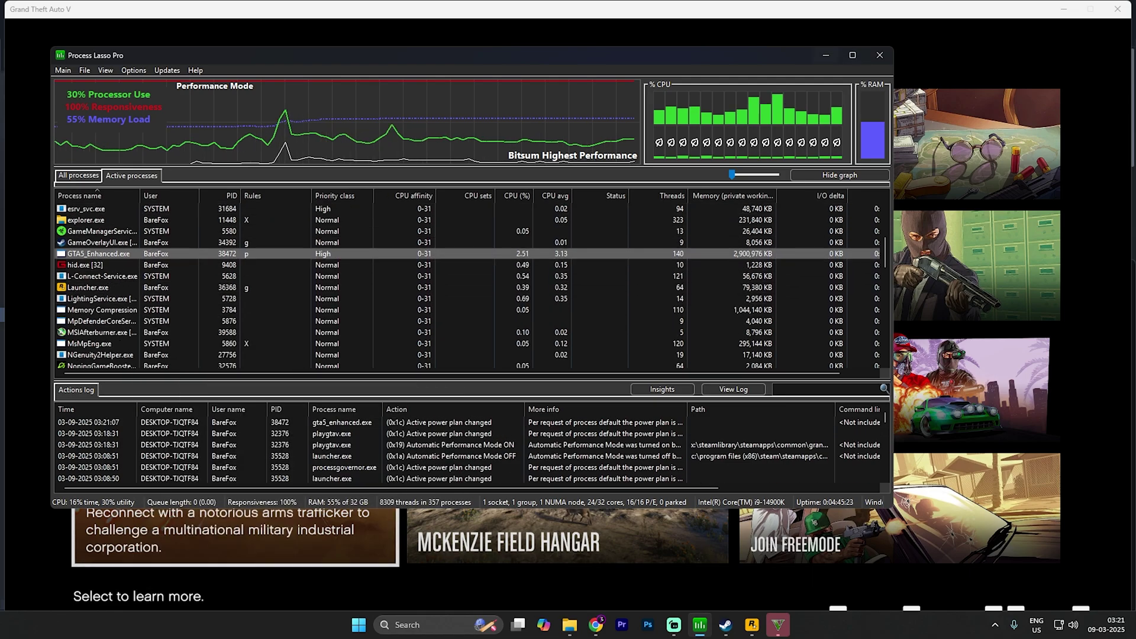
key("alt+Tab")
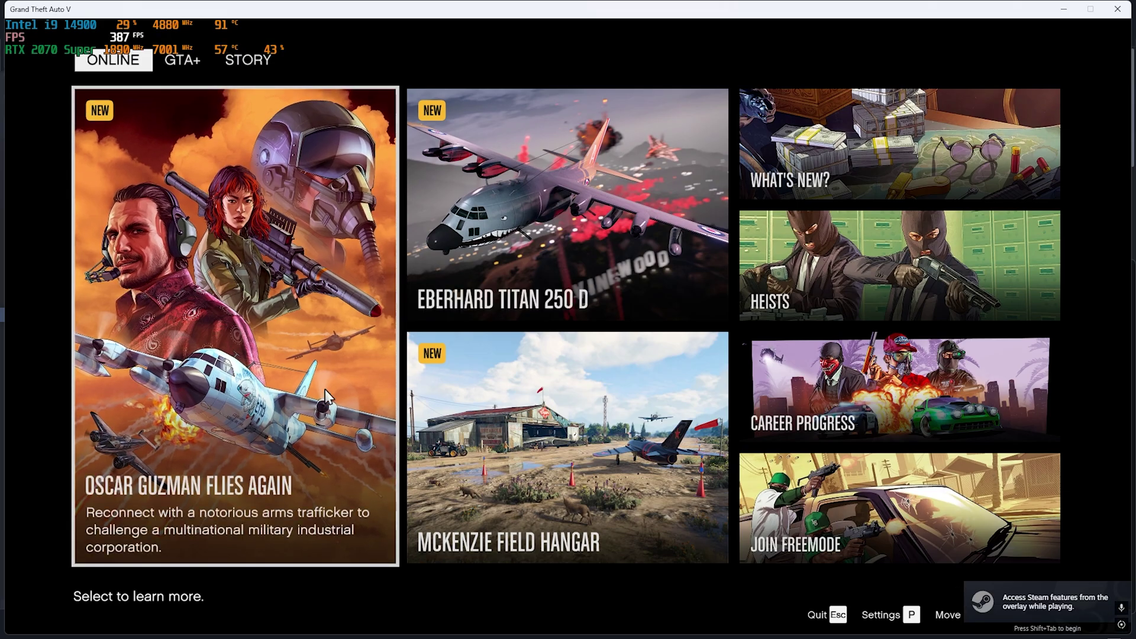